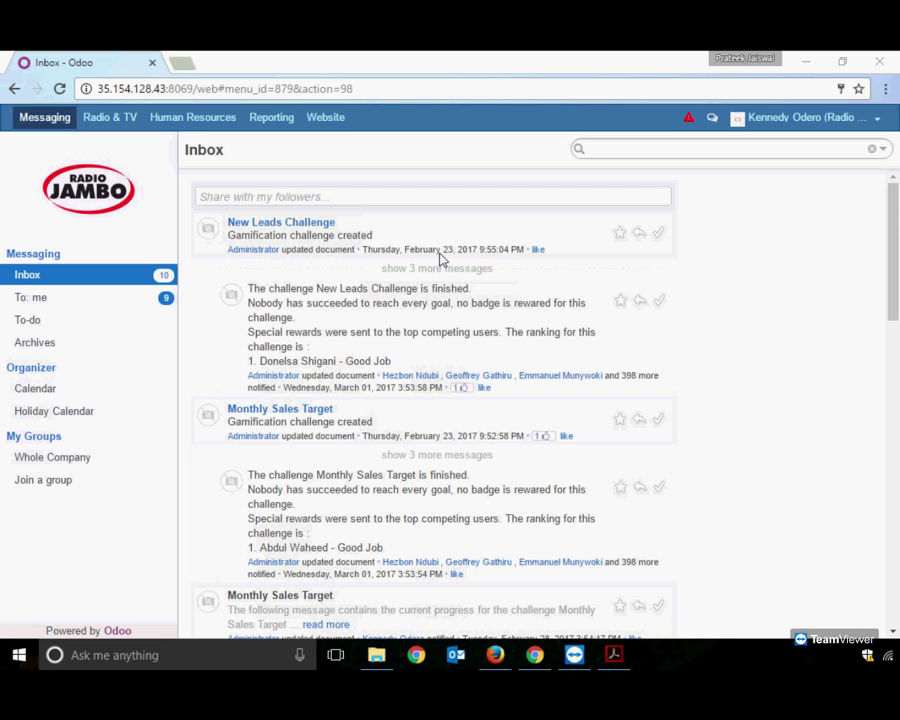
- Open Human Resources to show the Employees directory as kanban cards
{"action": "left_click", "coordinate": [193, 119]}
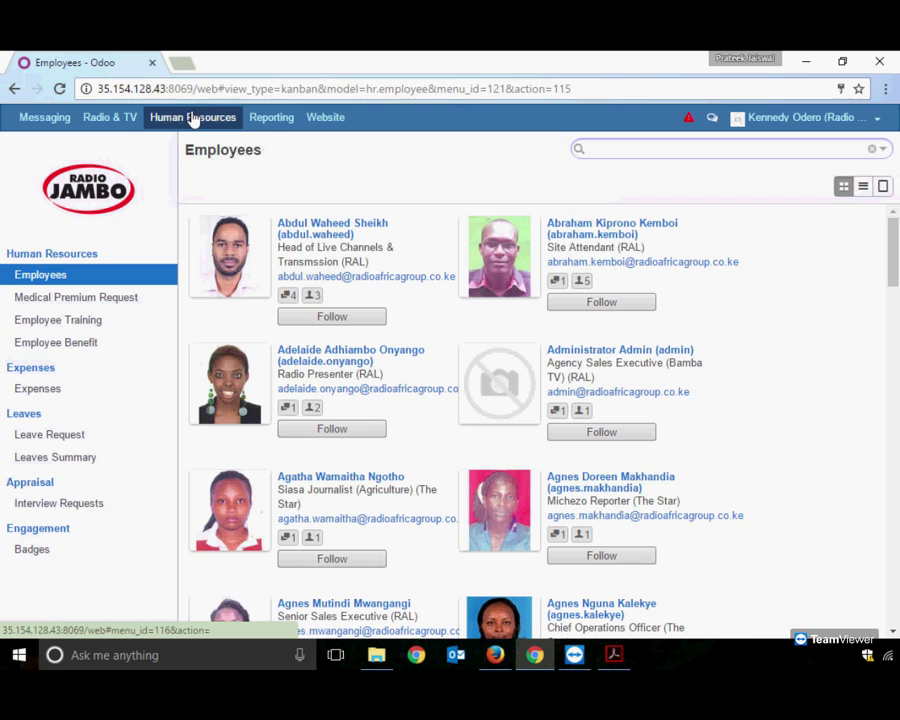
- Open the Leave Request list to see your five requests with types, dates and statuses
{"action": "left_click", "coordinate": [193, 118]}
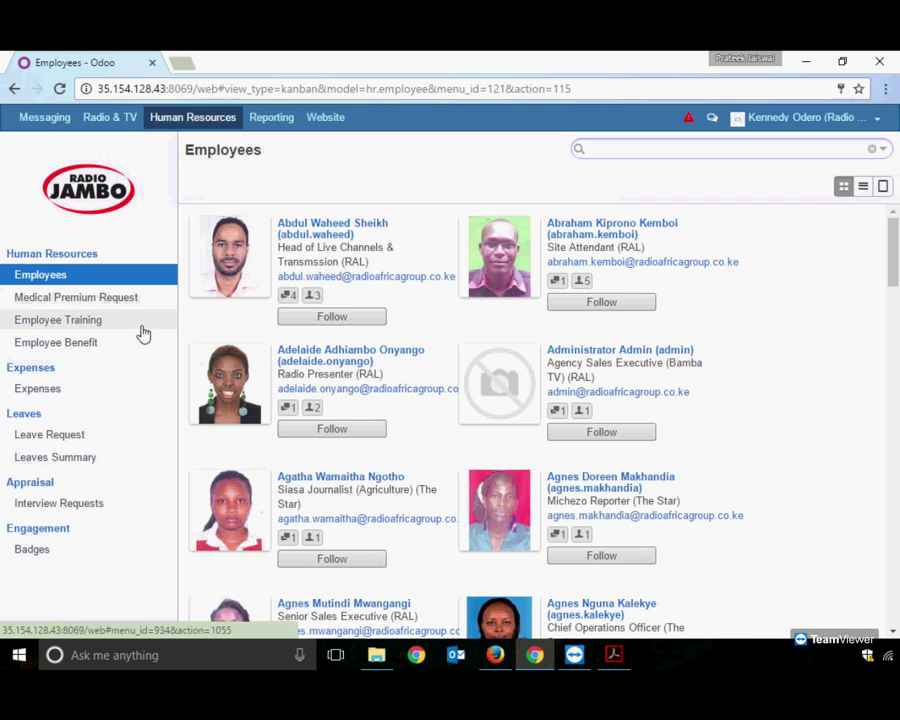
{"action": "left_click", "coordinate": [78, 440]}
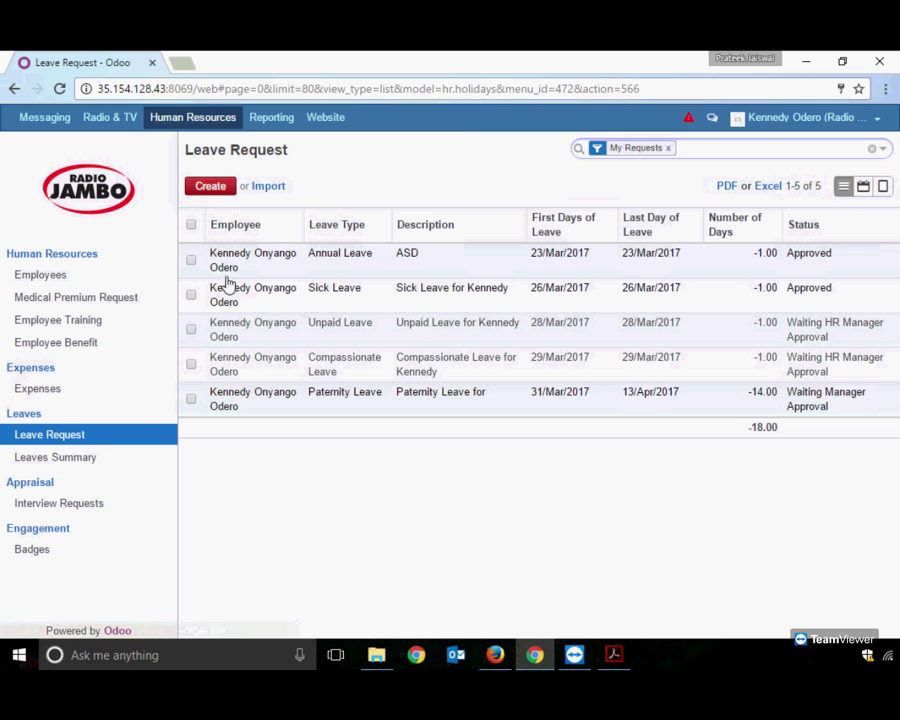
- Create a leave request described 'Brother's Marriage' with leave type Annual Leave (11/21)
{"action": "left_click", "coordinate": [212, 189]}
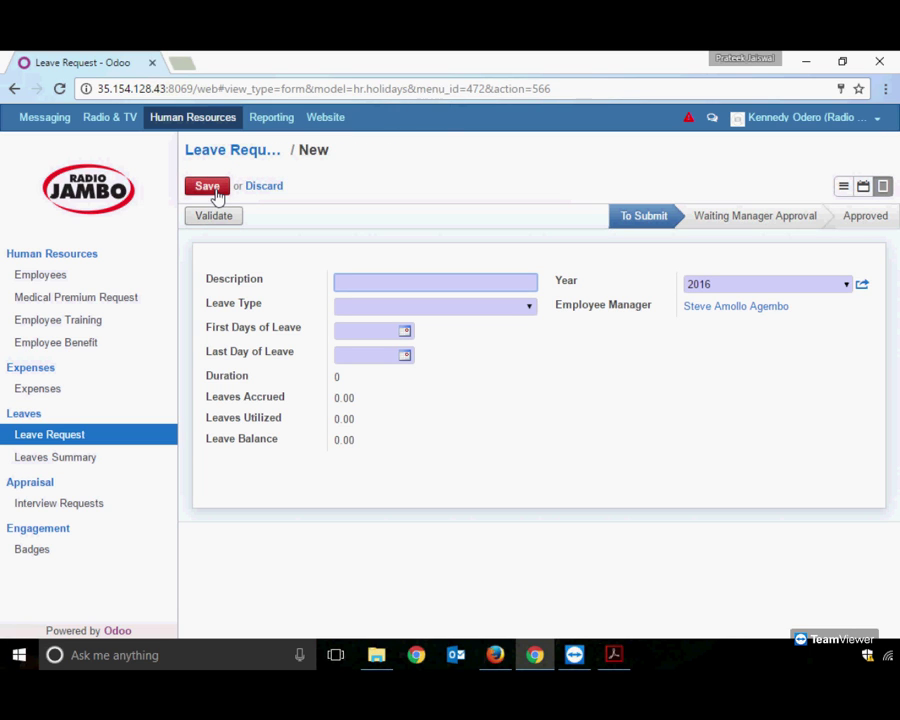
{"action": "type", "text": "Brother's Marriage"}
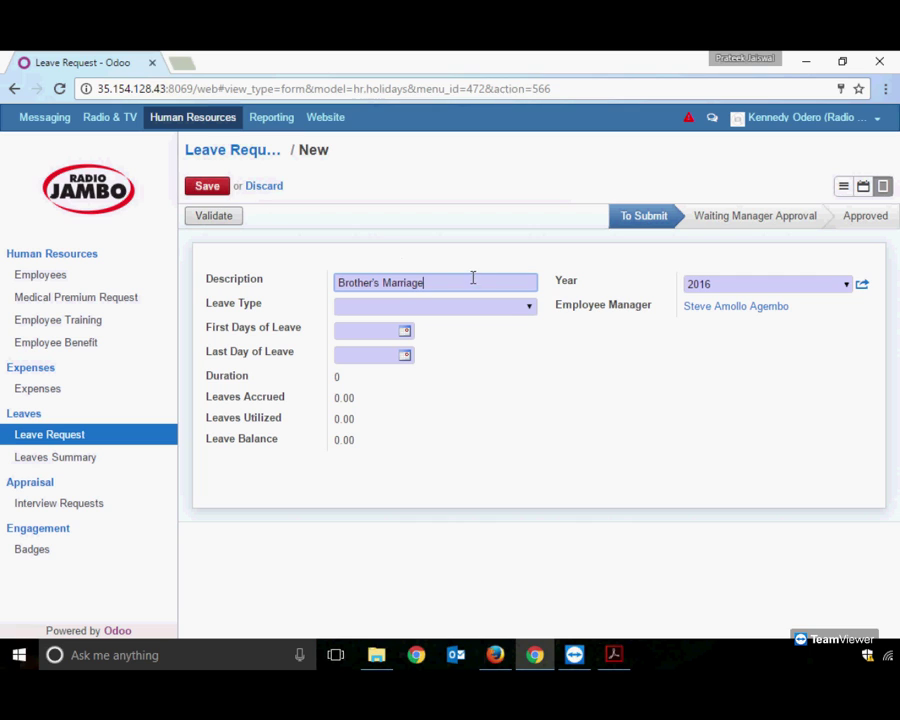
{"action": "left_click", "coordinate": [528, 310]}
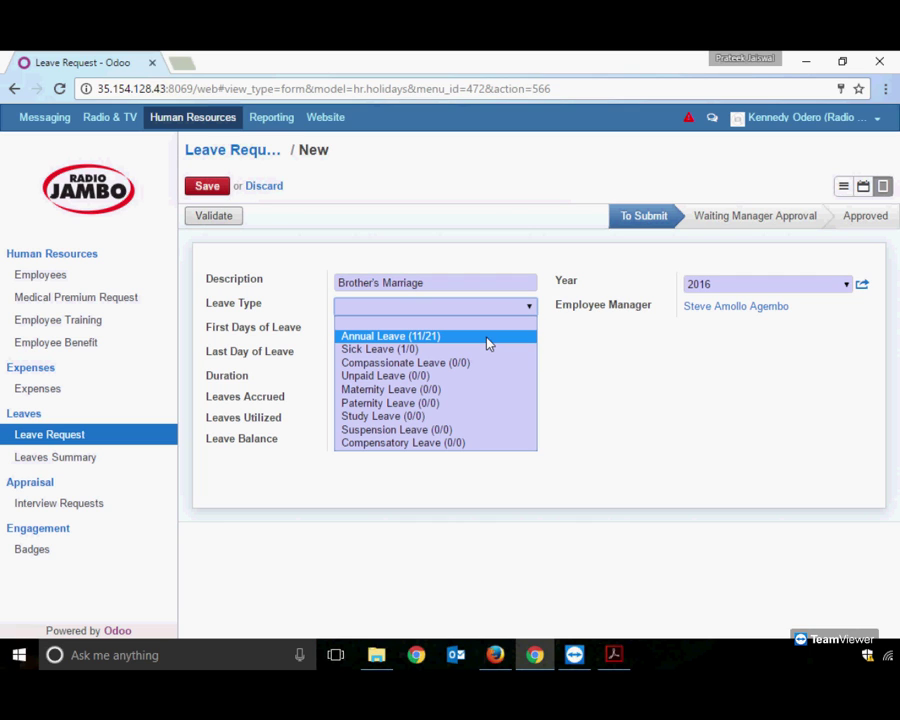
{"action": "left_click", "coordinate": [487, 338]}
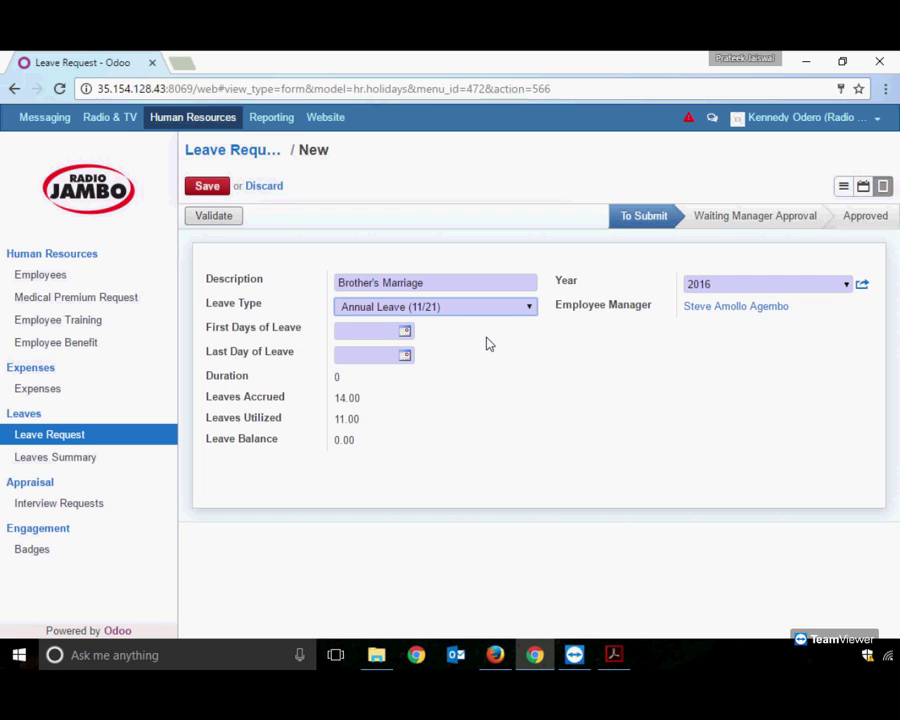
- Set the leave dates from 27 March 2017 to 28 March 2017
{"action": "left_click", "coordinate": [404, 338]}
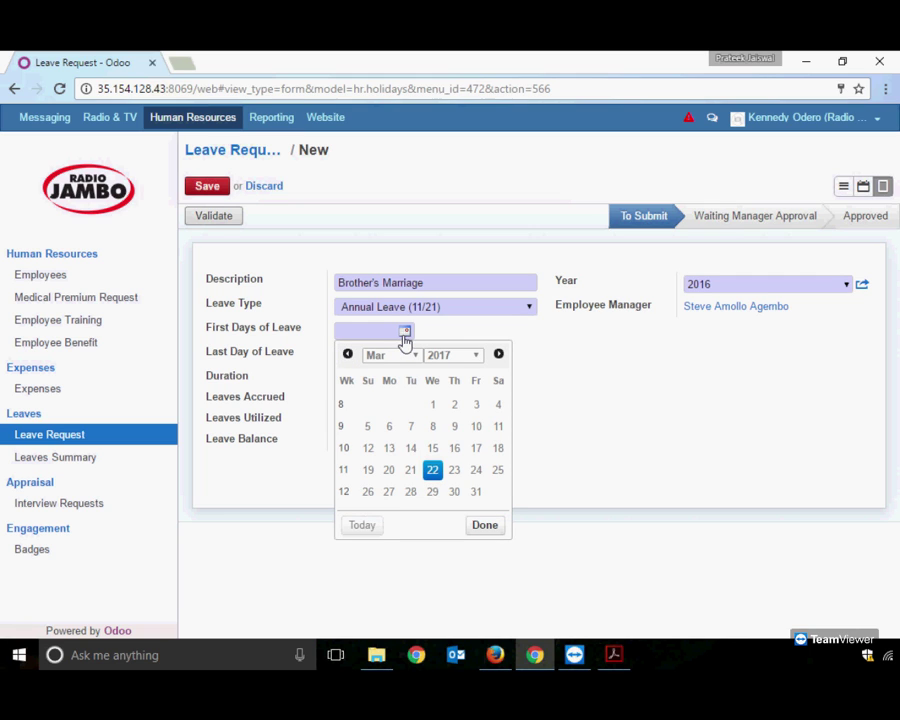
{"action": "left_click", "coordinate": [389, 493]}
{"action": "left_click", "coordinate": [407, 366]}
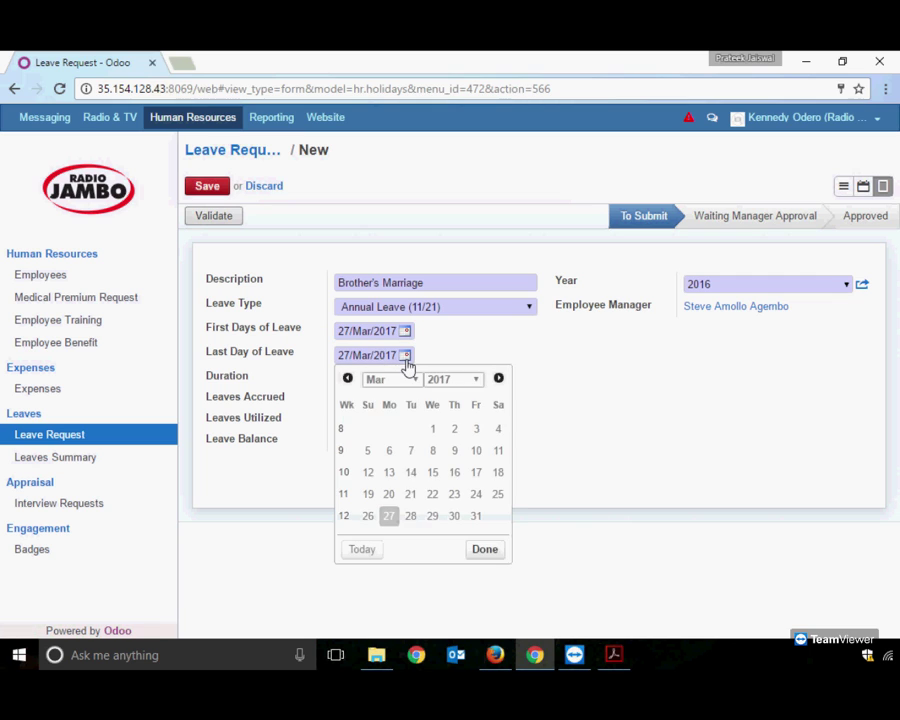
{"action": "left_click", "coordinate": [416, 521]}
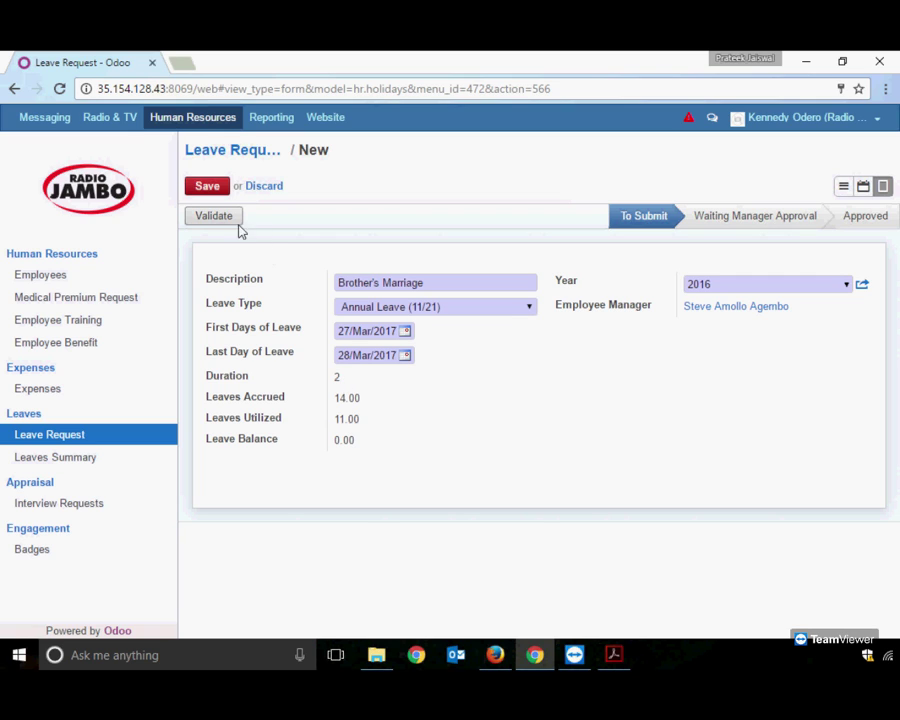
{"action": "left_click", "coordinate": [212, 188]}
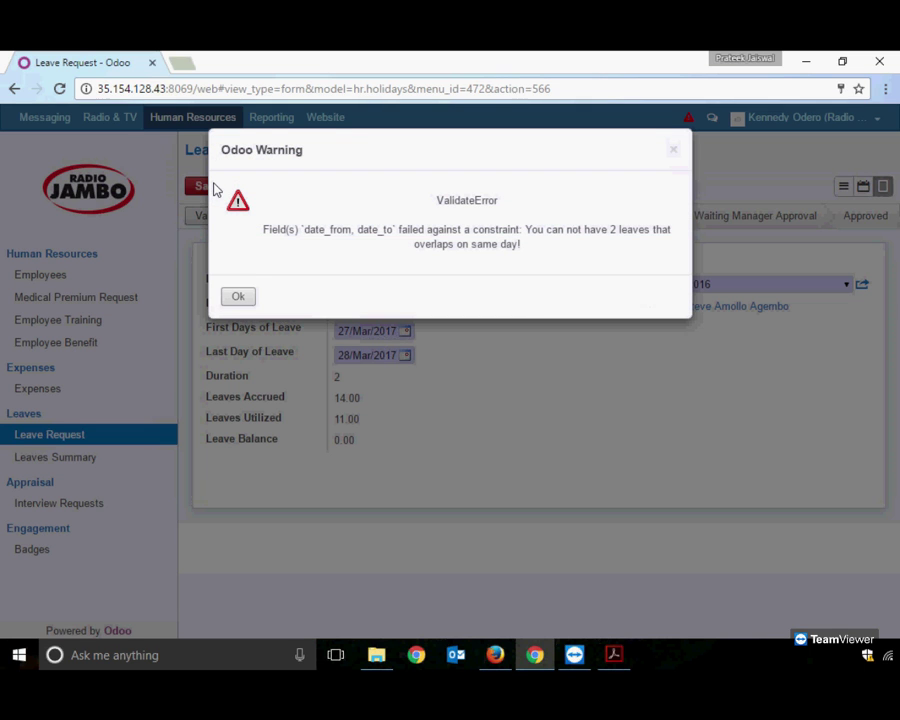
{"action": "left_click", "coordinate": [233, 301]}
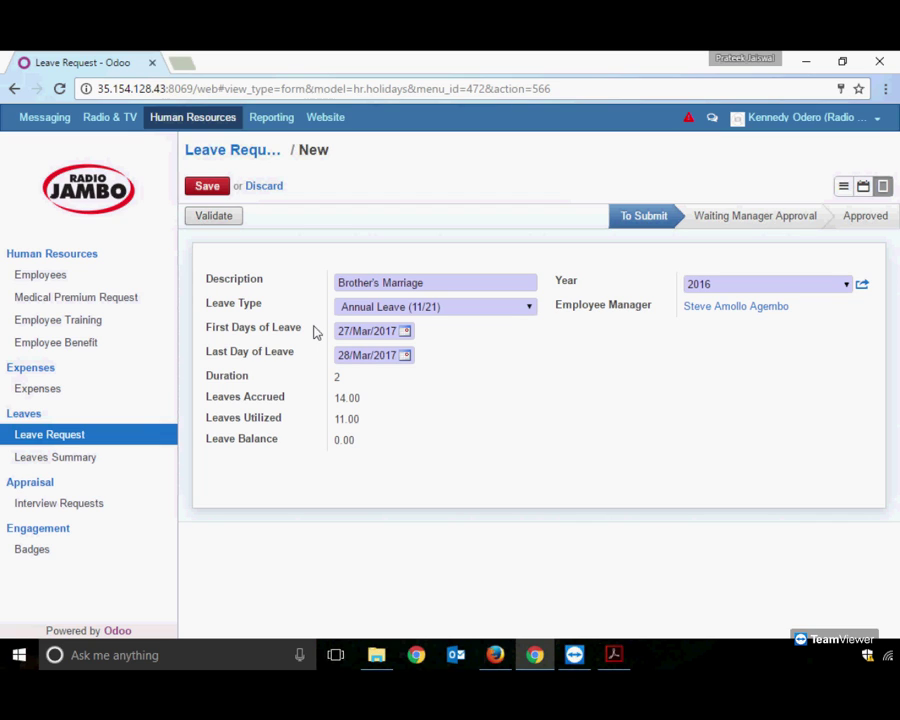
- Move the leave dates to 27–28 April 2017, dismiss the warning, and save the request
{"action": "left_click", "coordinate": [406, 337]}
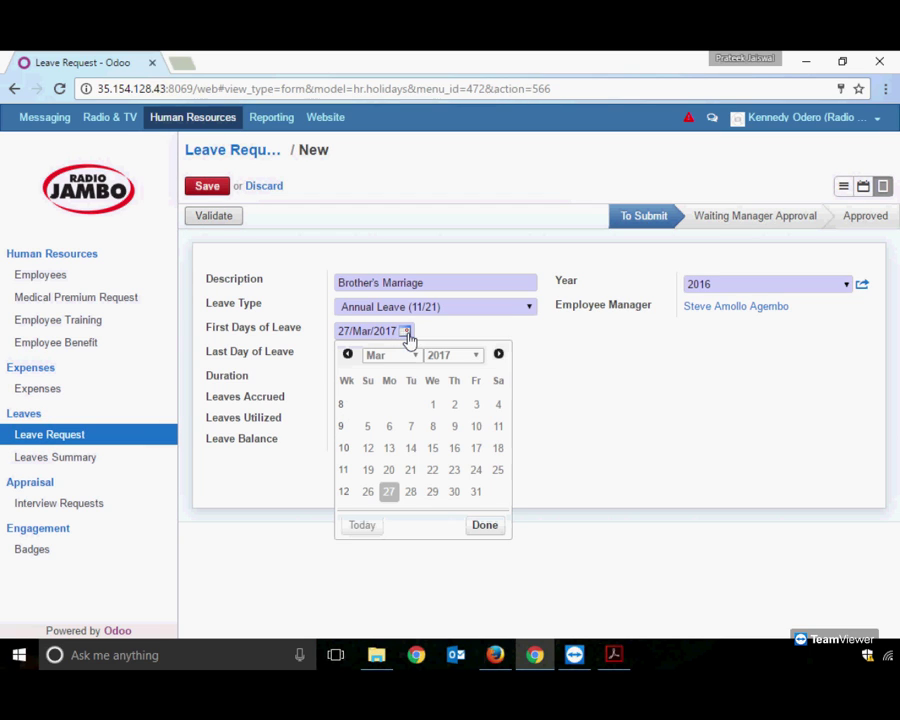
{"action": "left_click", "coordinate": [499, 354]}
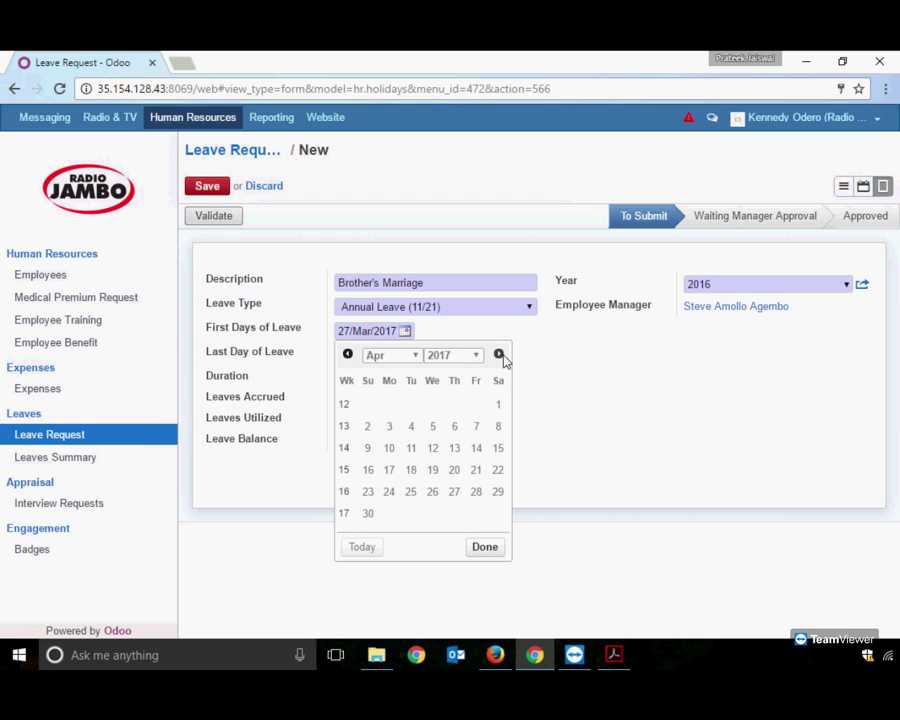
{"action": "left_click", "coordinate": [459, 495]}
{"action": "left_click", "coordinate": [238, 283]}
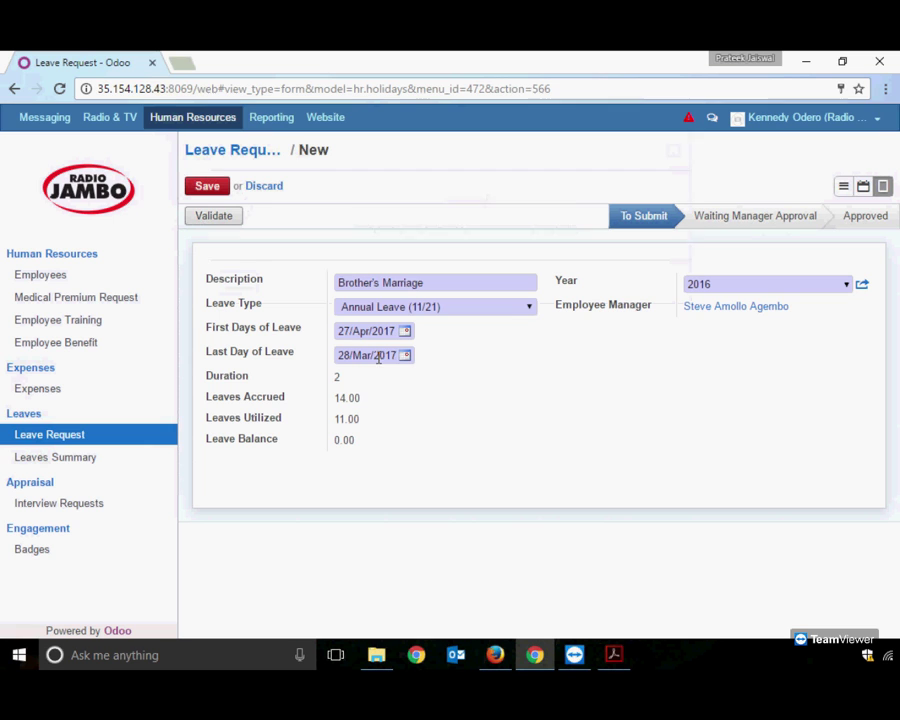
{"action": "left_click", "coordinate": [403, 358]}
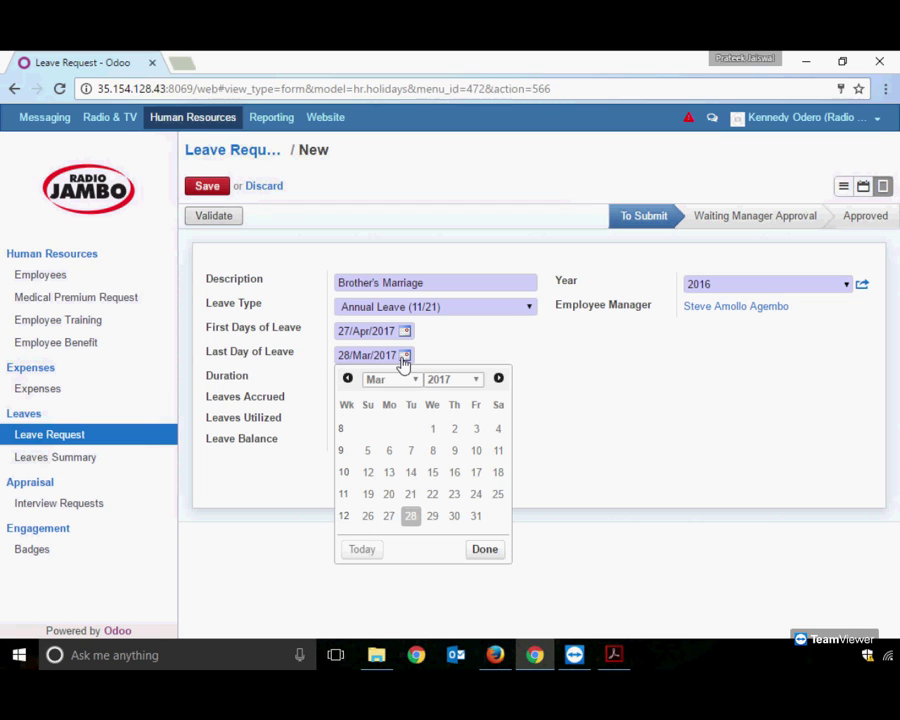
{"action": "left_click", "coordinate": [498, 379]}
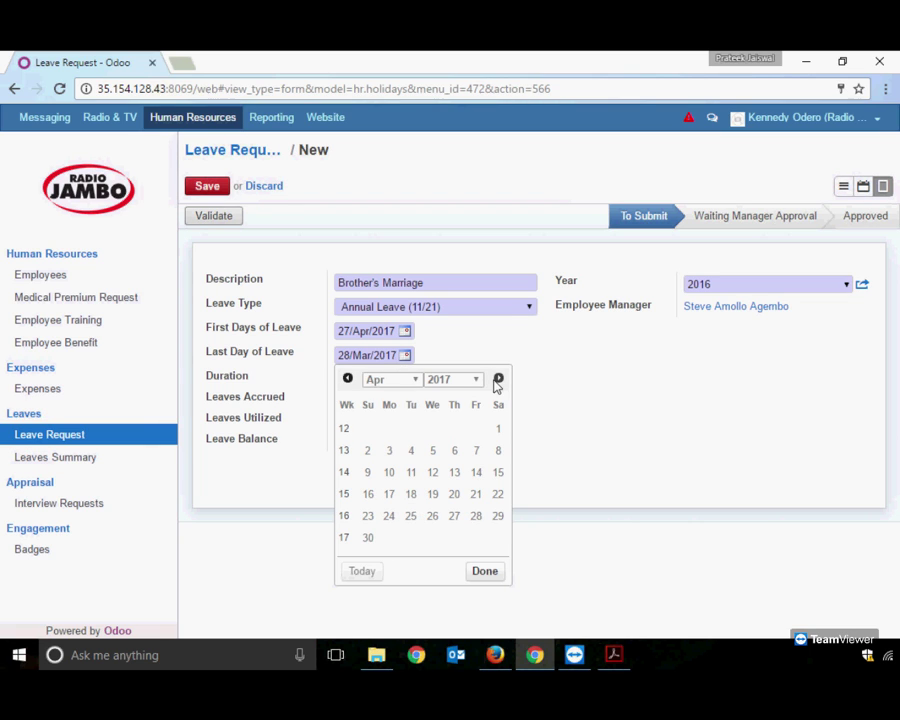
{"action": "left_click", "coordinate": [477, 517]}
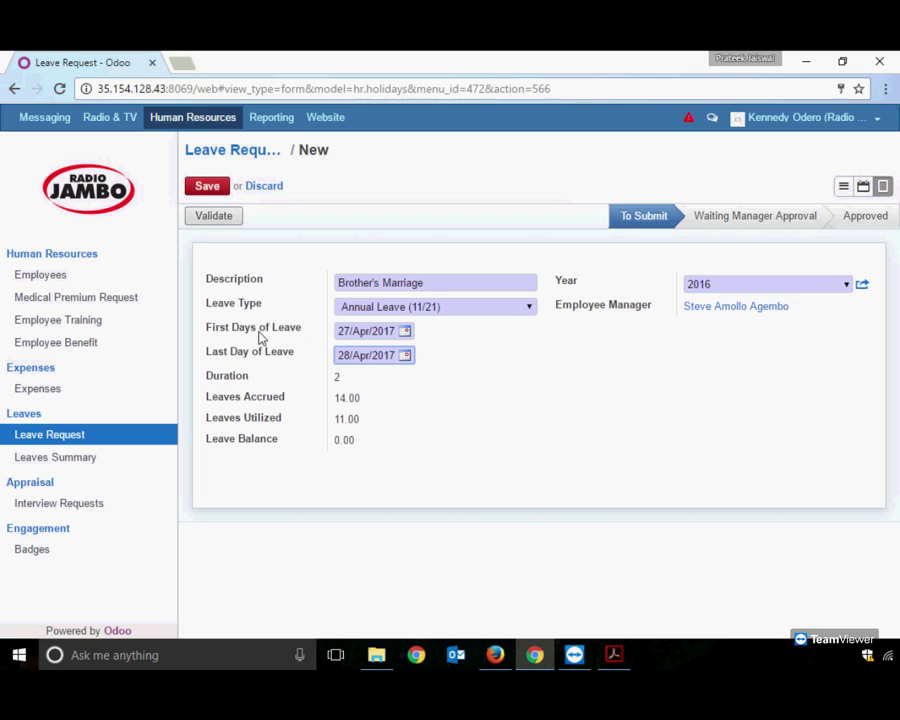
{"action": "left_click", "coordinate": [208, 192]}
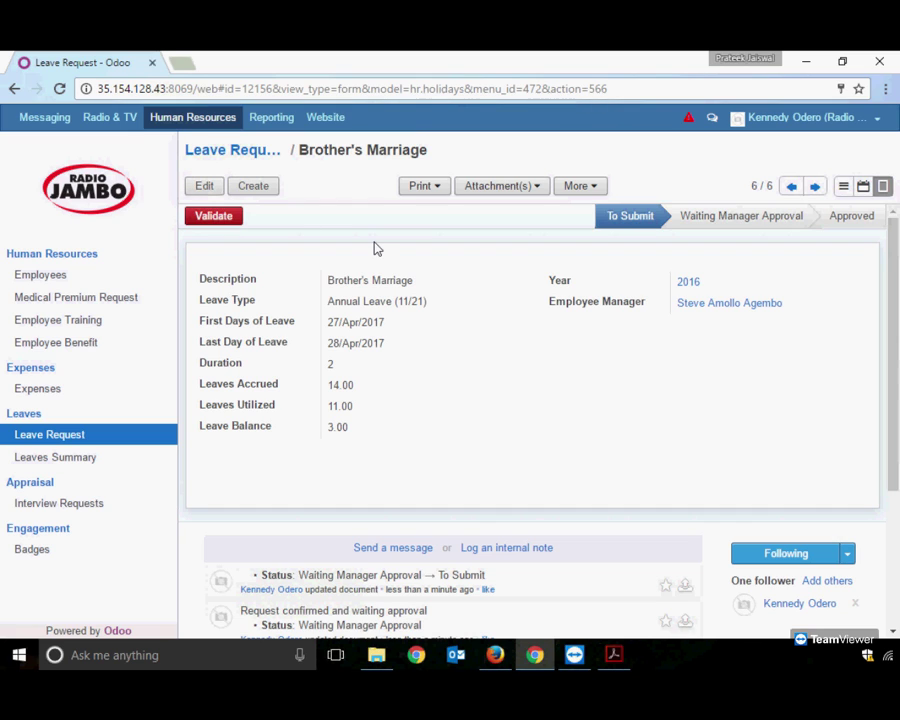
- Validate the Brother's Marriage request to send it for manager approval
{"action": "left_click", "coordinate": [220, 216]}
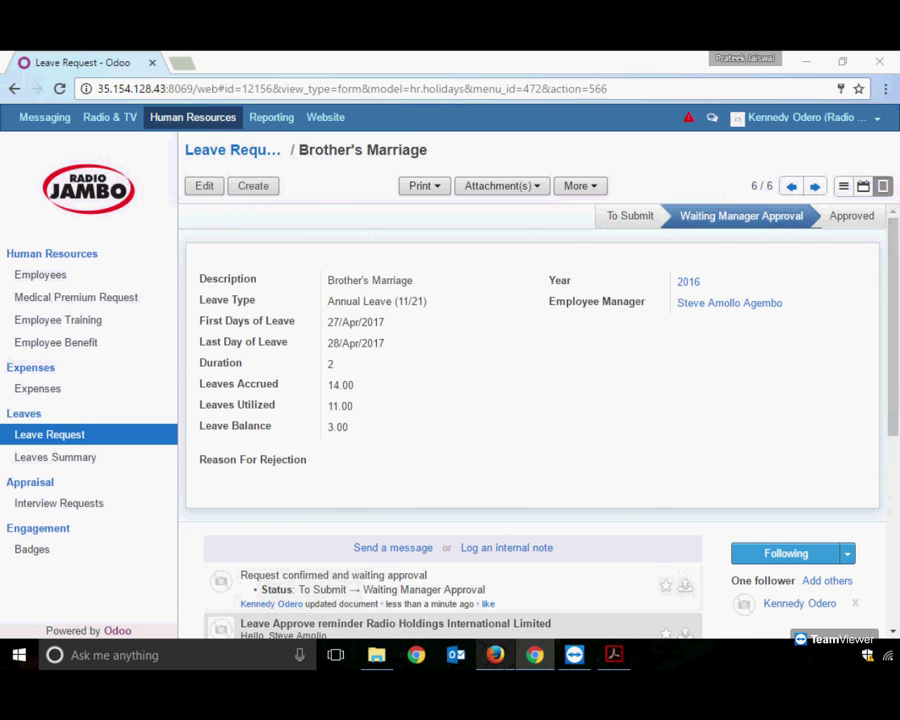
- In the manager's browser, check the inbox, then open Leave Requests to Approve
{"action": "key", "text": "alt+Tab"}
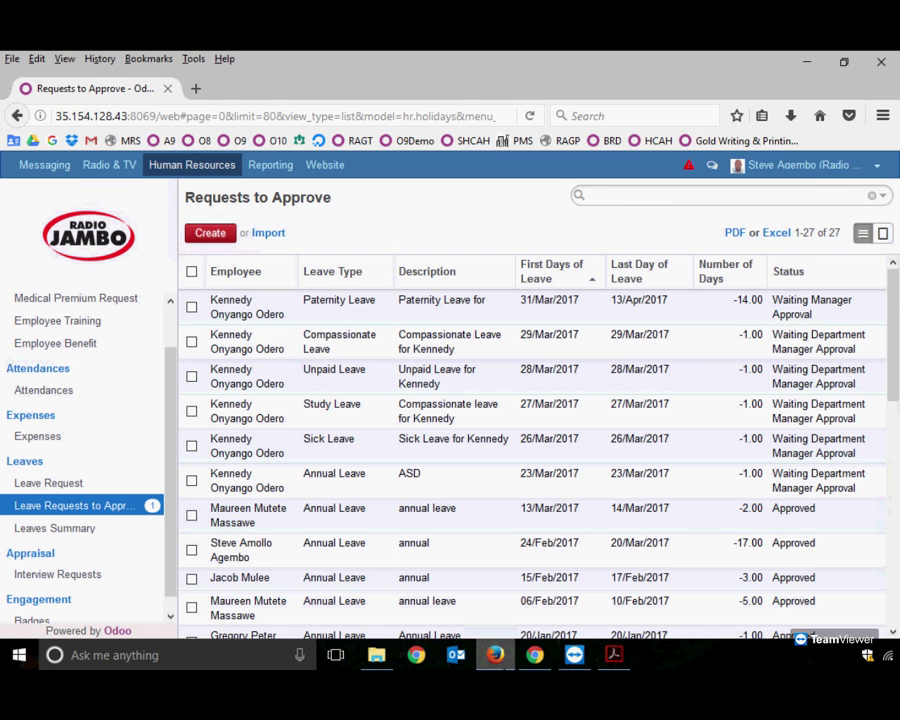
{"action": "left_click", "coordinate": [33, 170]}
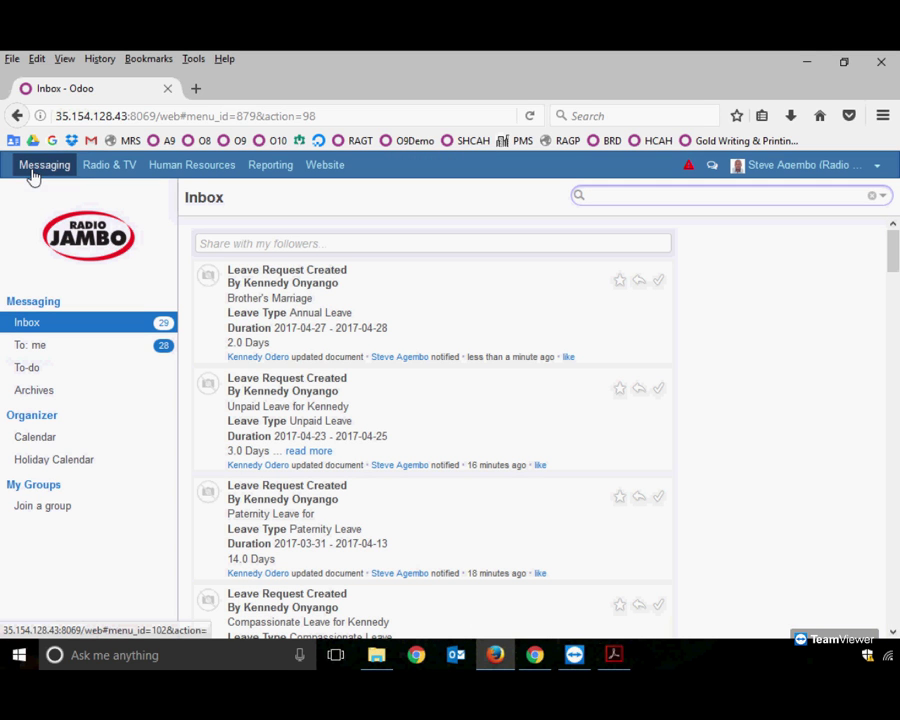
{"action": "left_click", "coordinate": [209, 172]}
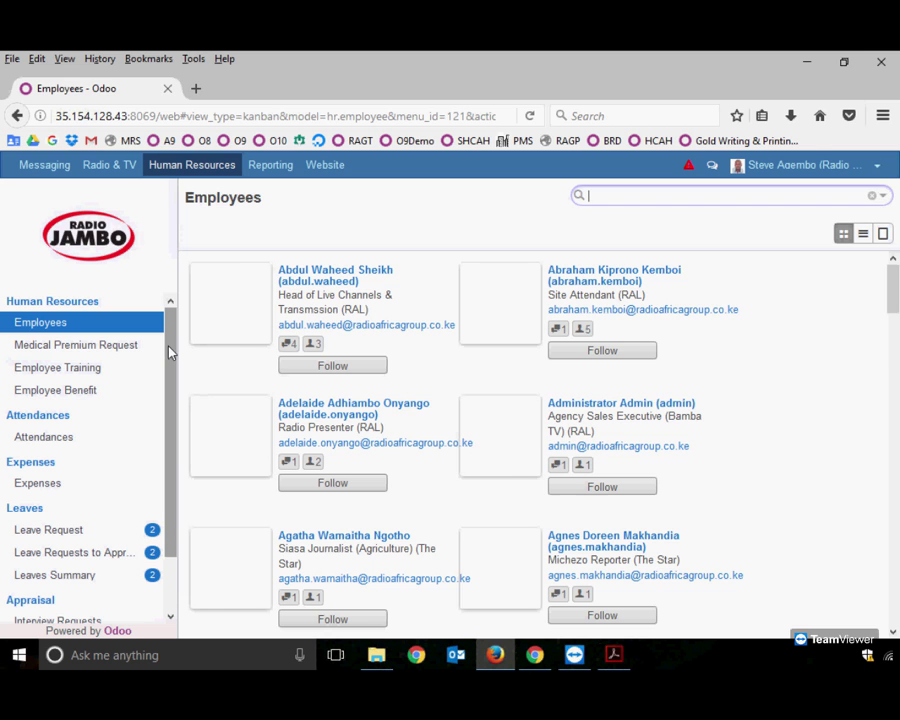
{"action": "left_click_drag", "start_coordinate": [170, 352], "coordinate": [132, 472]}
{"action": "left_click", "coordinate": [118, 490]}
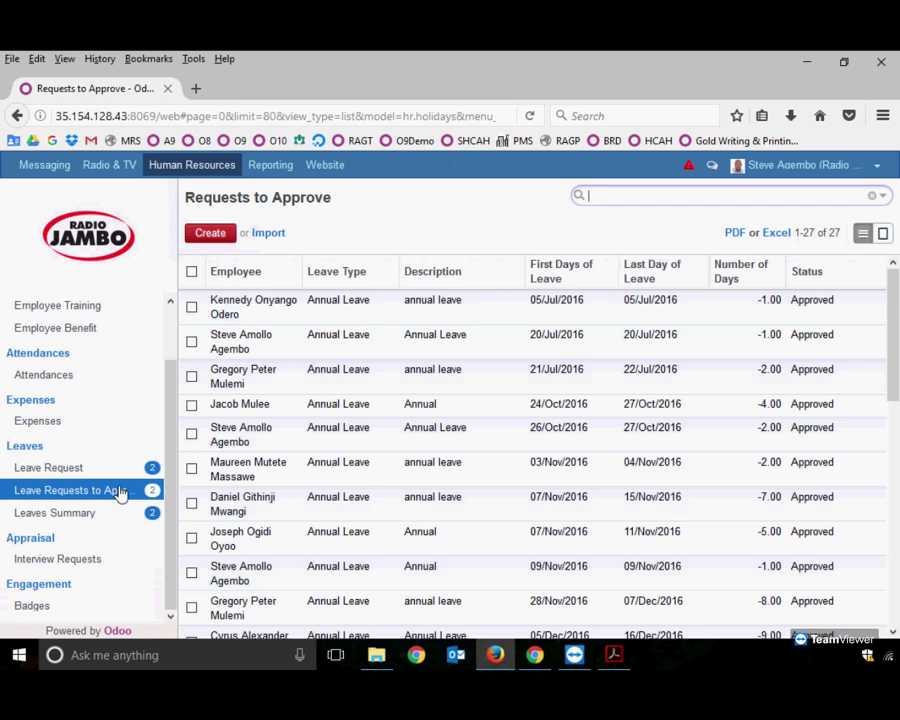
- Sort by First Days of Leave descending and open the Brother's Marriage request
{"action": "left_click", "coordinate": [551, 287]}
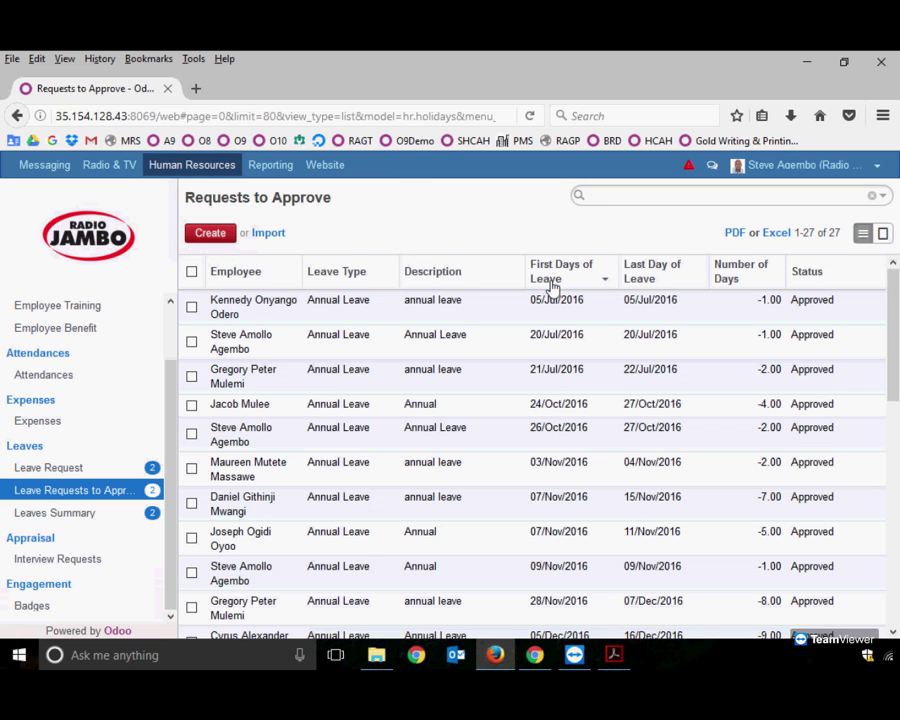
{"action": "left_click", "coordinate": [551, 287]}
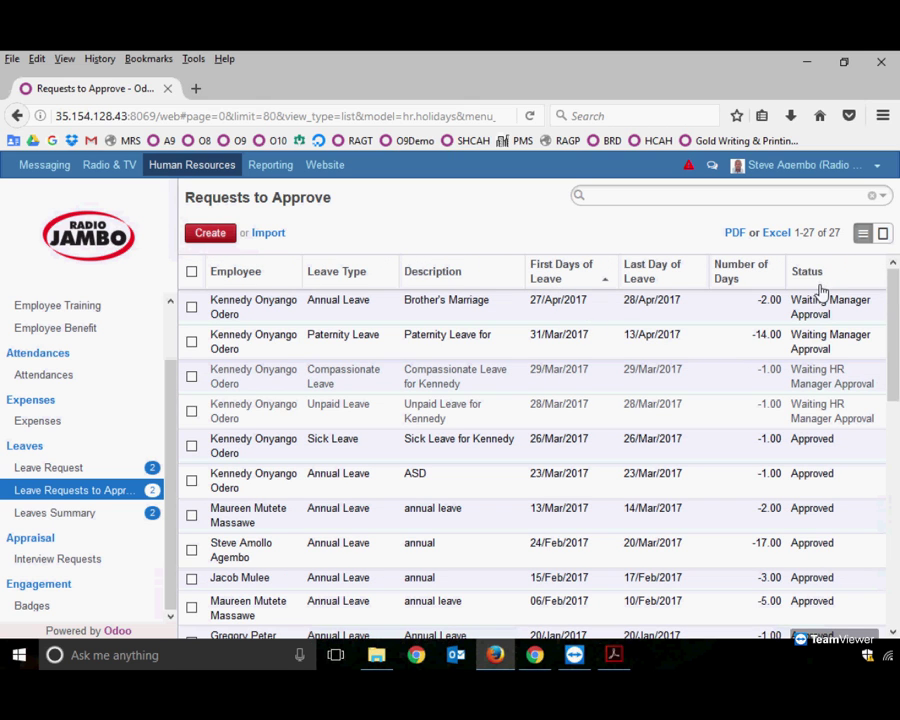
{"action": "left_click", "coordinate": [404, 309]}
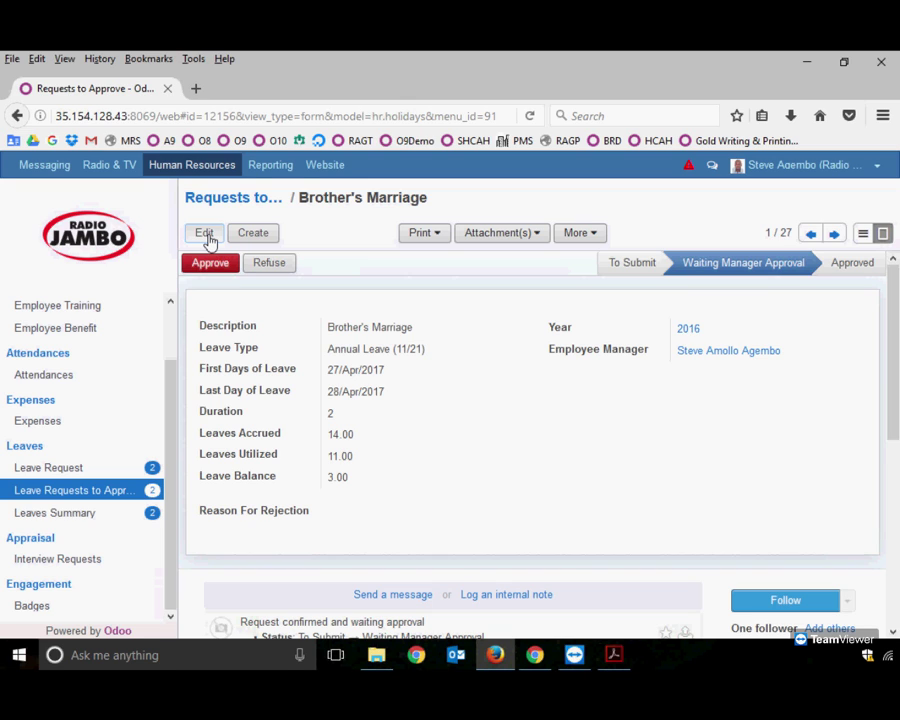
- Approve and save the Brother's Marriage request as manager, then return to the employee's window
{"action": "left_click", "coordinate": [205, 234]}
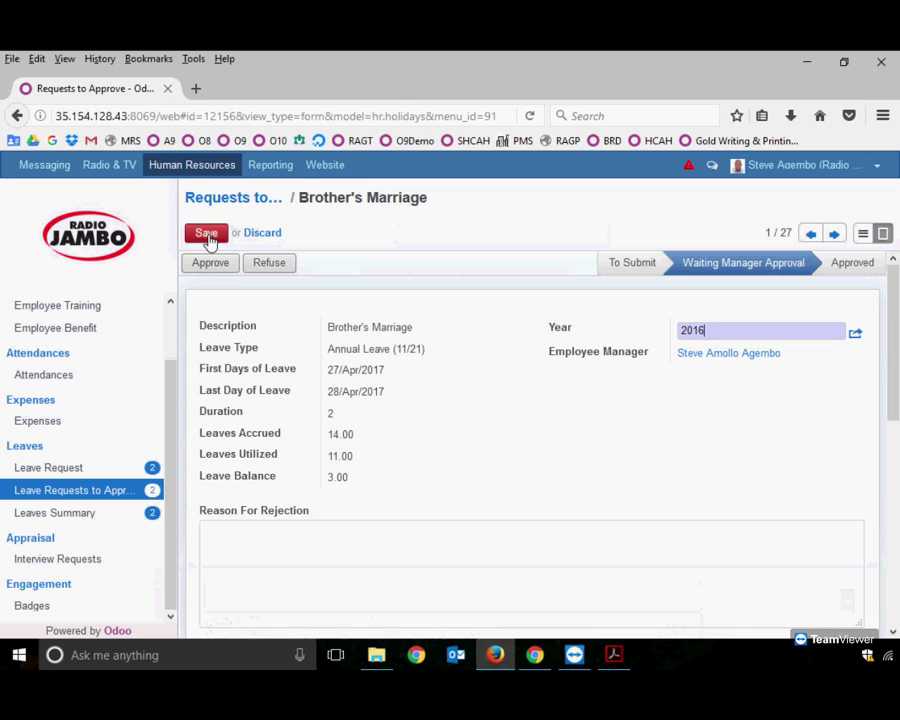
{"action": "left_click", "coordinate": [337, 573]}
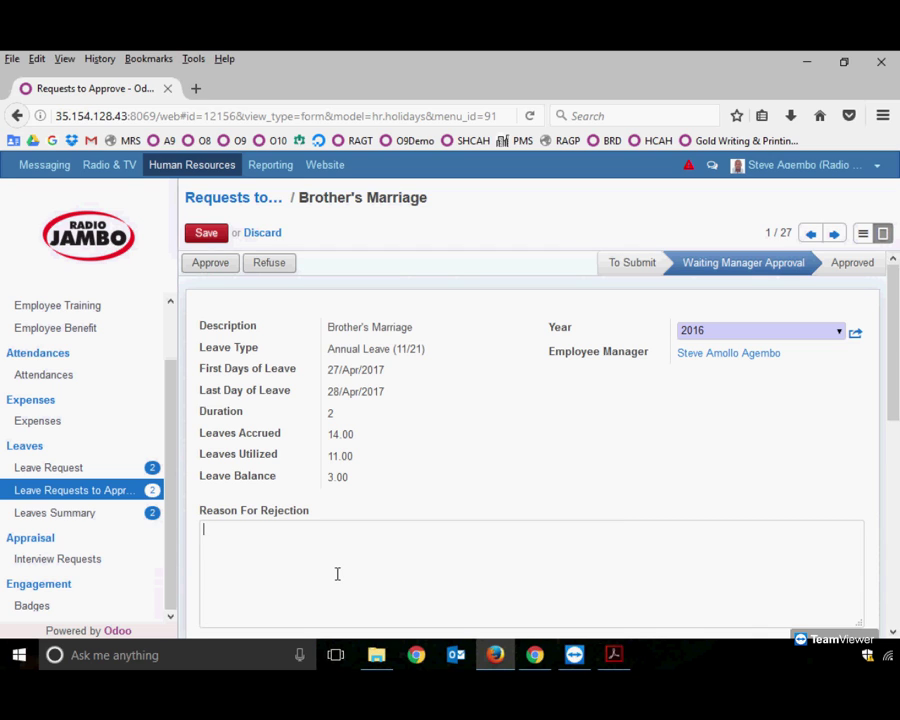
{"action": "left_click", "coordinate": [337, 574]}
{"action": "left_click", "coordinate": [212, 262]}
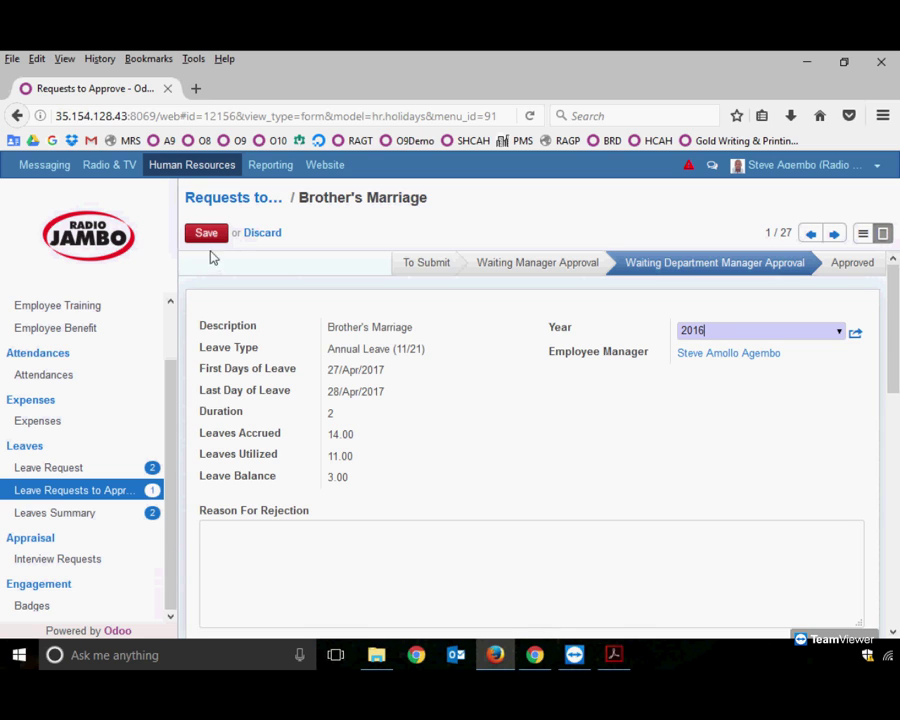
{"action": "left_click", "coordinate": [206, 236]}
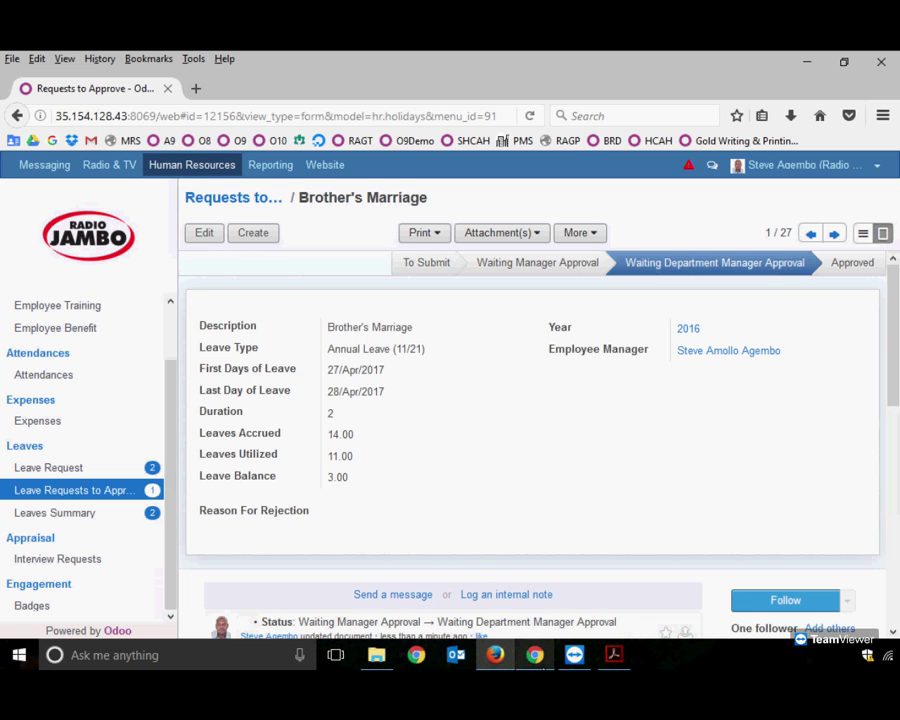
{"action": "key", "text": "alt+Tab"}
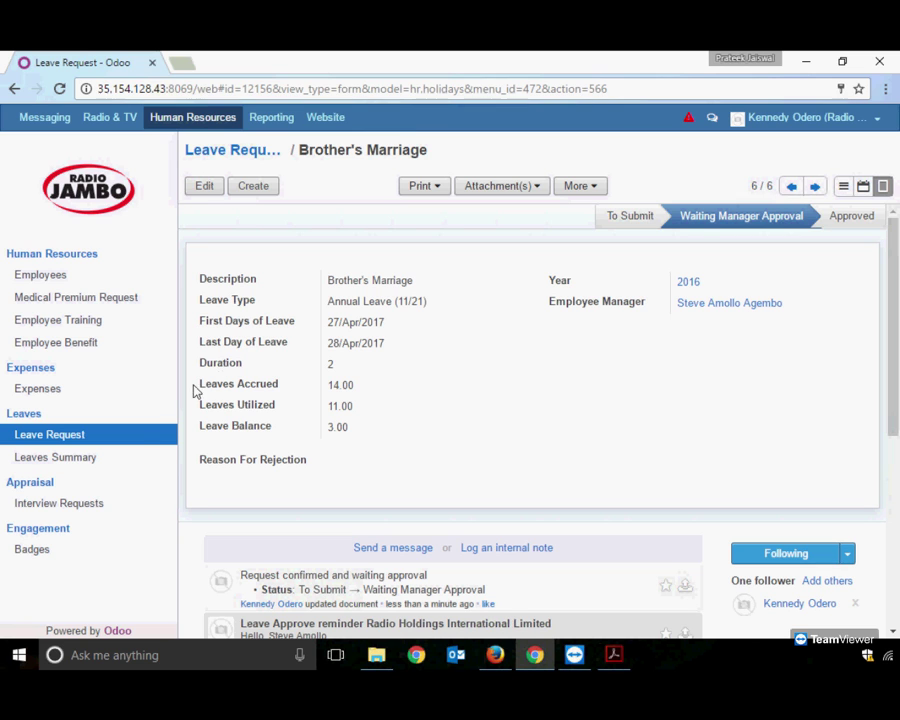
- Reopen Brother's Marriage from the employee's Leave Request list to confirm it shows Approved
{"action": "left_click", "coordinate": [117, 444]}
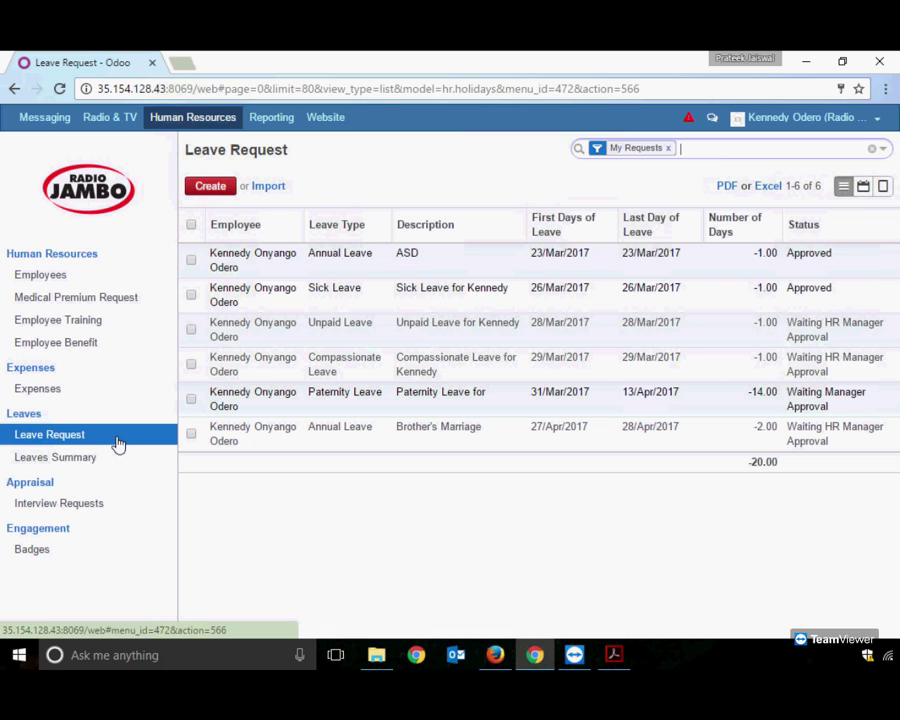
{"action": "left_click", "coordinate": [459, 439]}
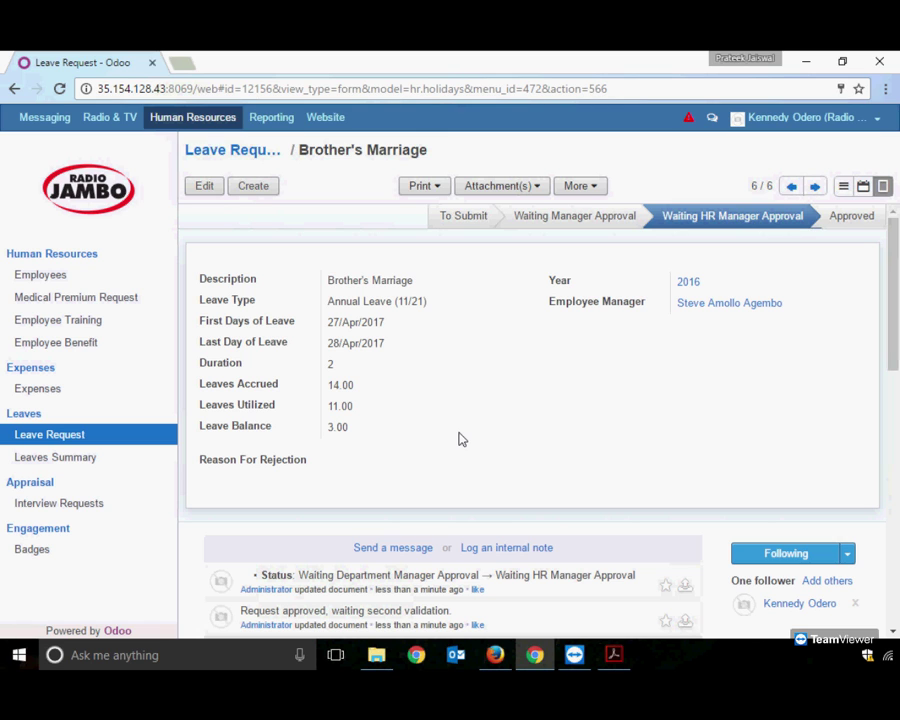
{"action": "left_click", "coordinate": [234, 149]}
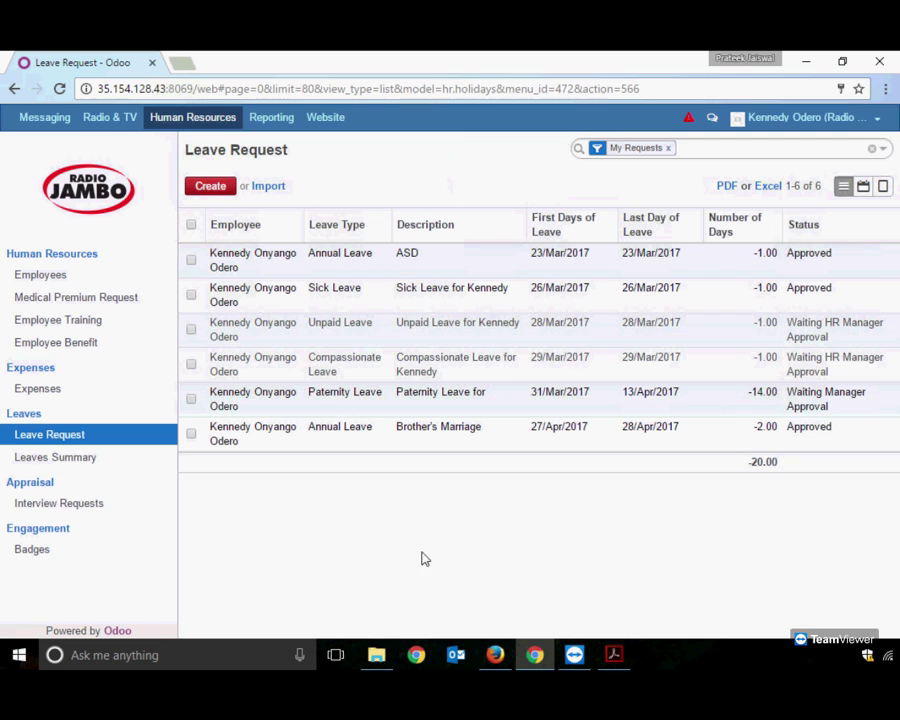
{"action": "left_click", "coordinate": [643, 444]}
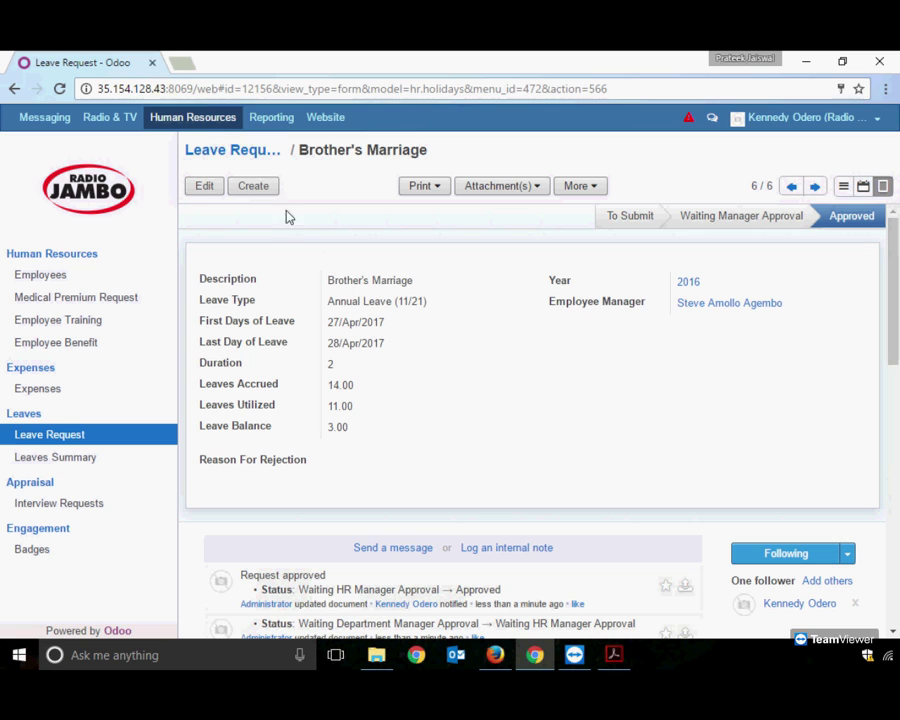
- Create a new leave request described 'Sick Leave' with leave type Sick Leave
{"action": "left_click", "coordinate": [256, 187]}
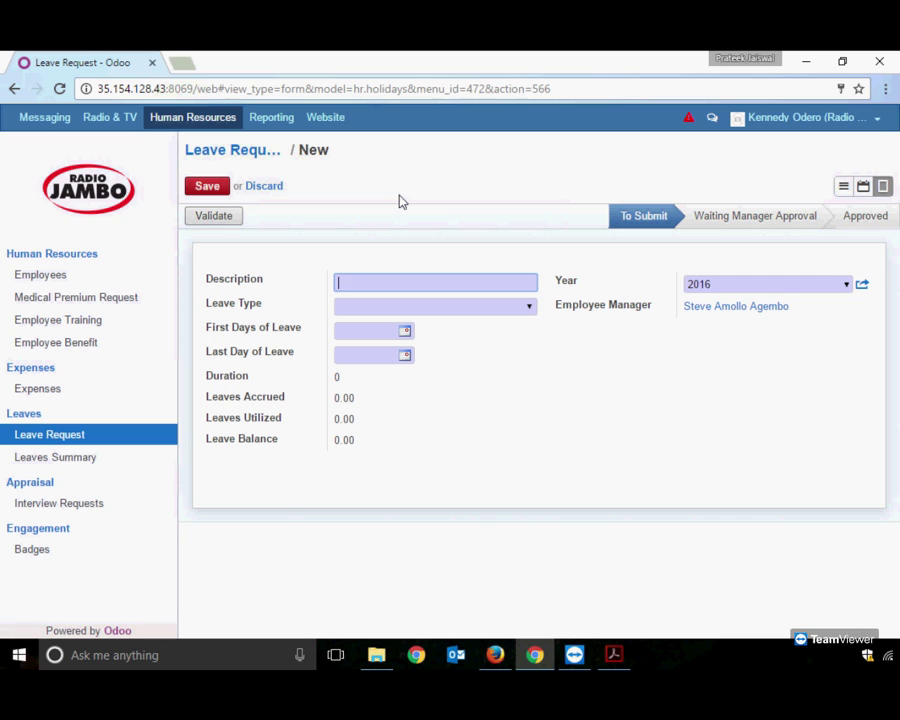
{"action": "type", "text": "Sick Leave"}
{"action": "key", "text": "Tab"}
{"action": "left_click", "coordinate": [530, 308]}
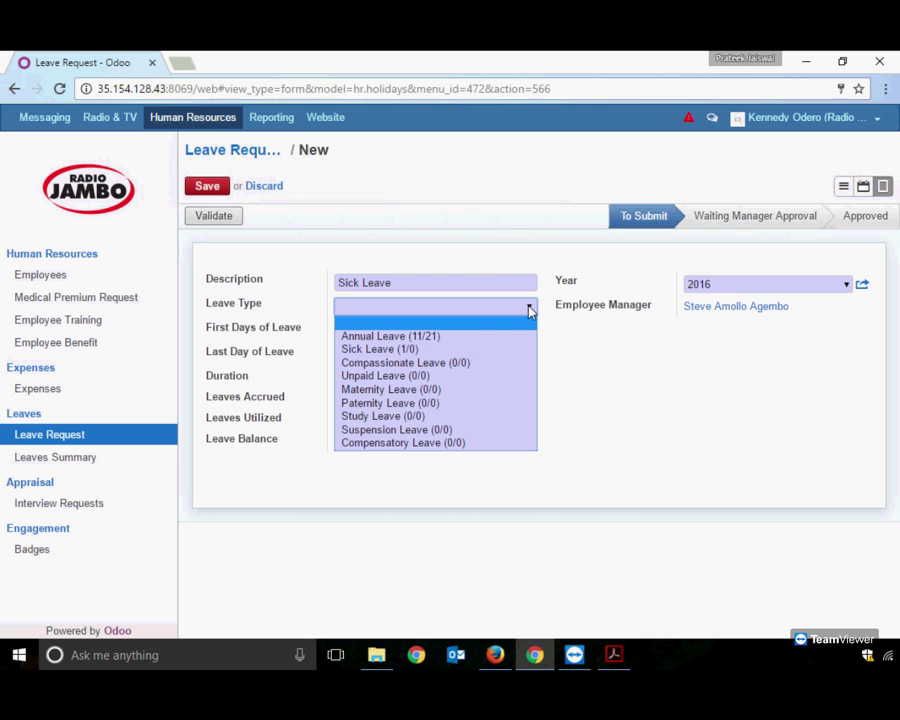
{"action": "left_click", "coordinate": [466, 357]}
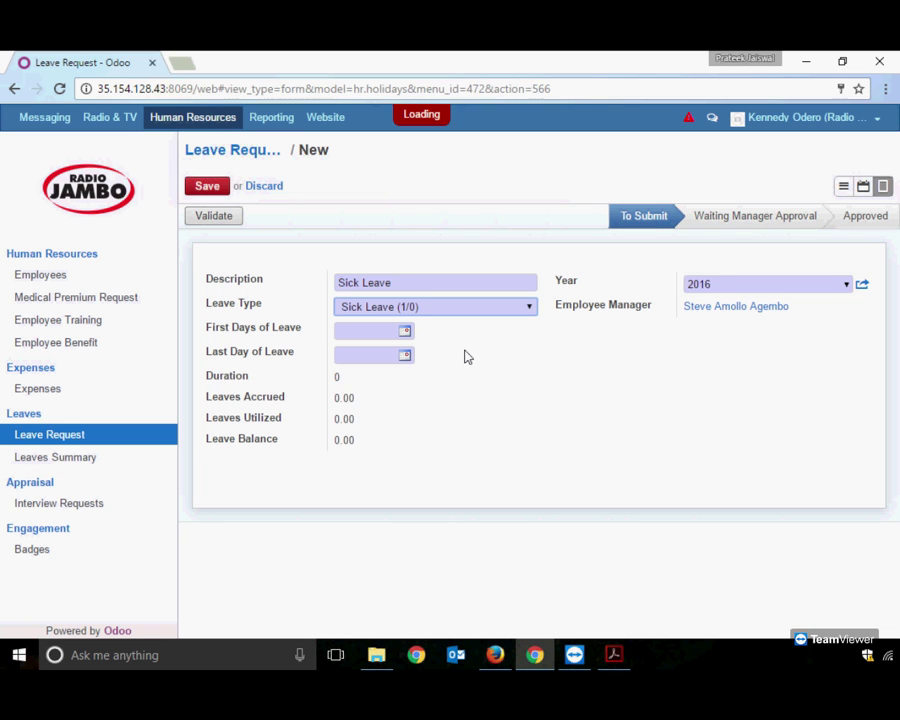
- Set the leave date to 2 May 2017
{"action": "left_click", "coordinate": [398, 333]}
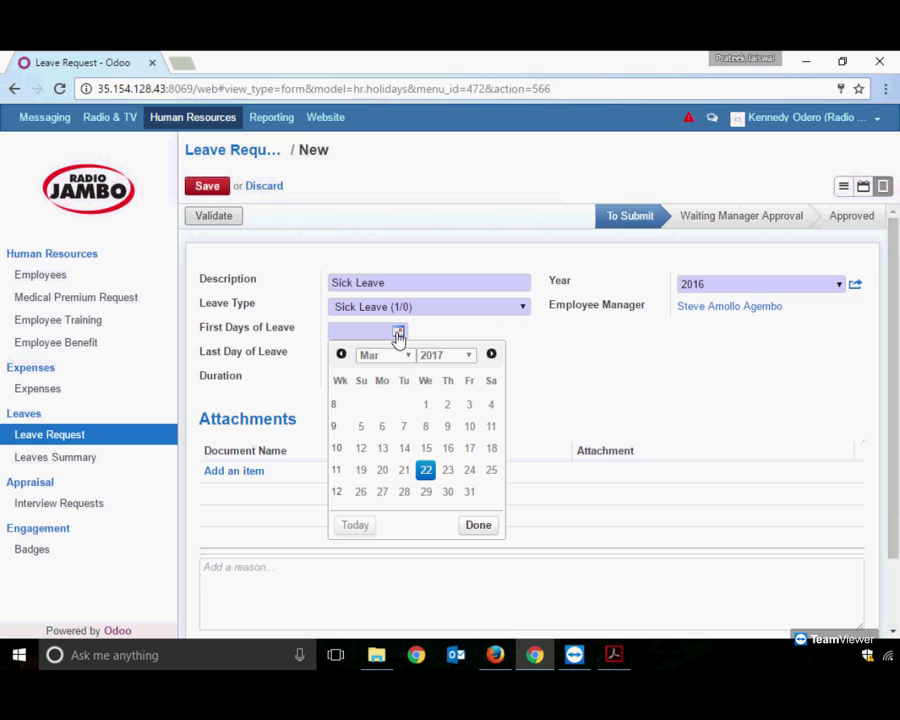
{"action": "left_click", "coordinate": [491, 355]}
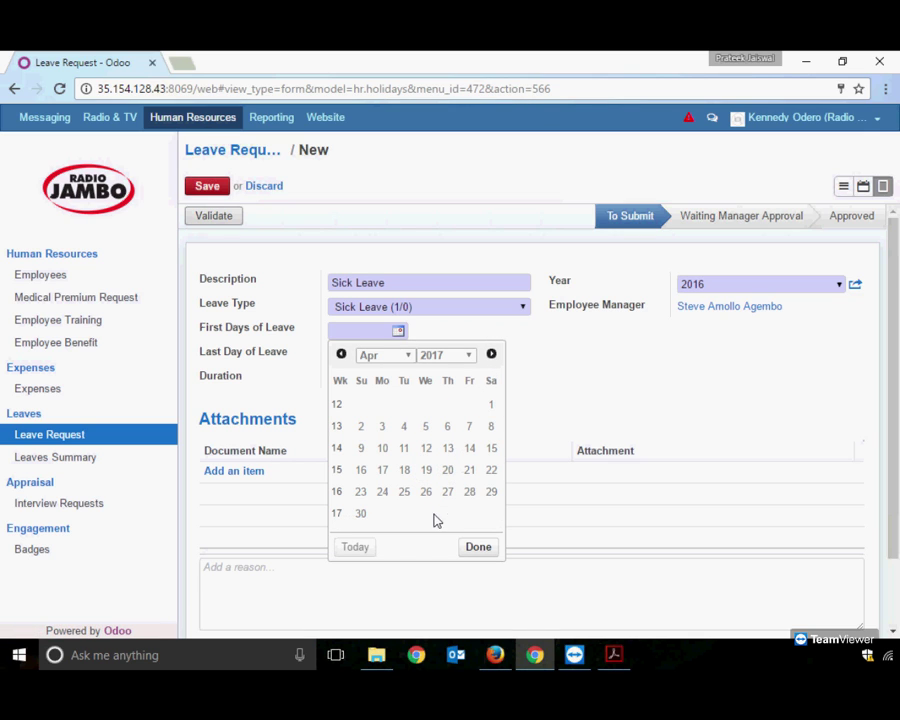
{"action": "left_click", "coordinate": [491, 357]}
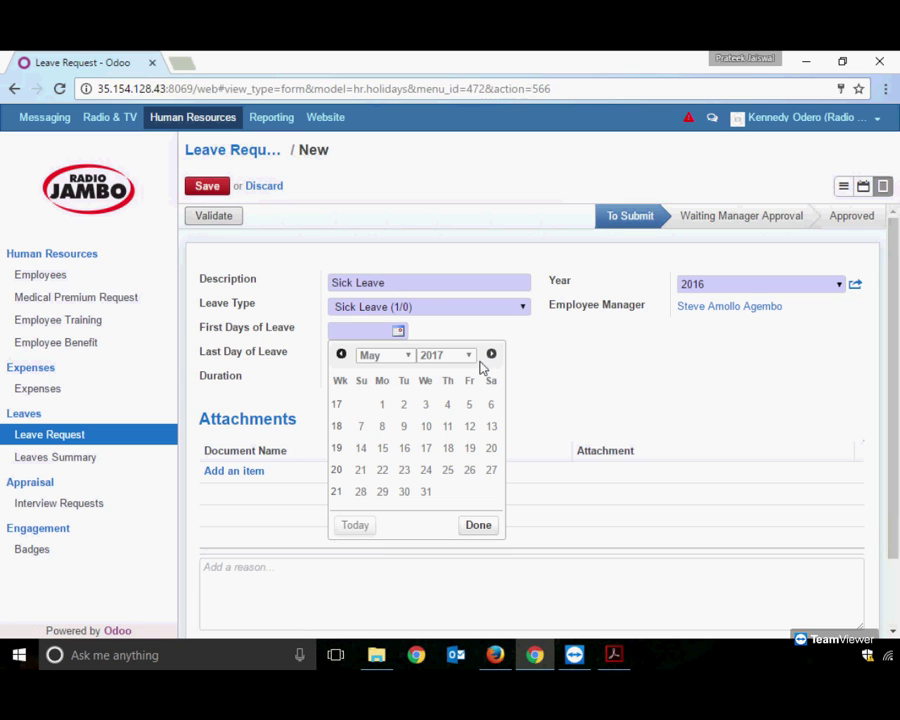
{"action": "left_click", "coordinate": [404, 405]}
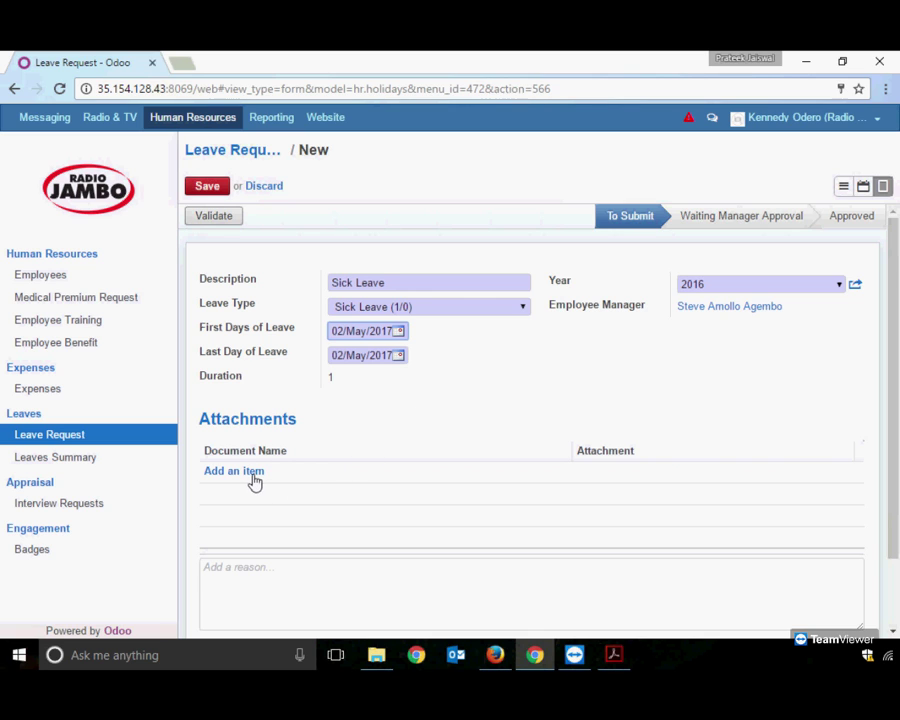
- Attach Proposal_Alex Panels.docx to the Sick Leave request, save it and submit for manager approval
{"action": "left_click", "coordinate": [210, 228]}
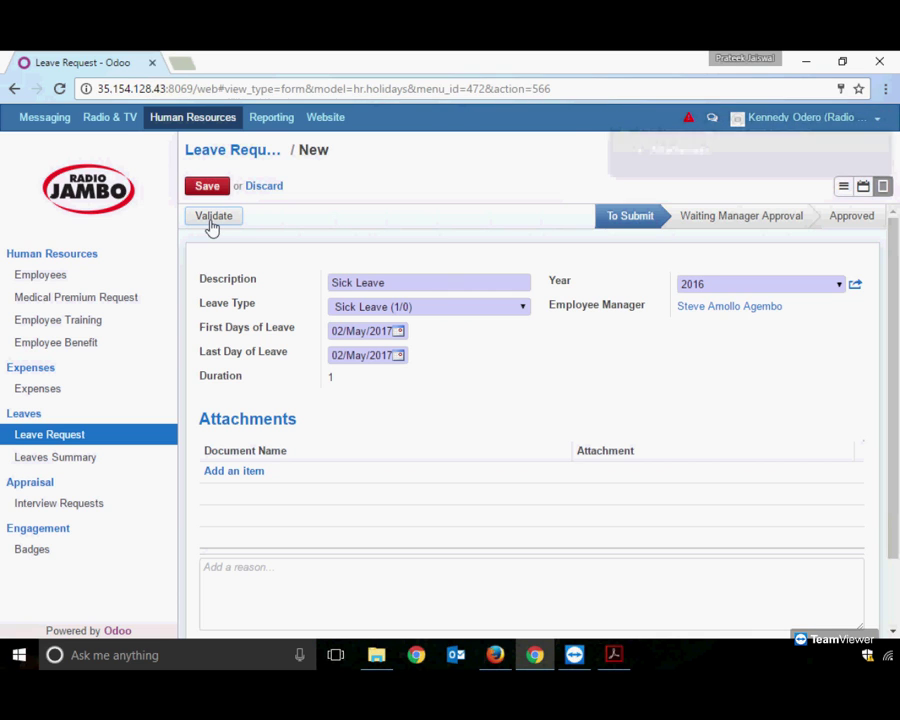
{"action": "left_click", "coordinate": [211, 228]}
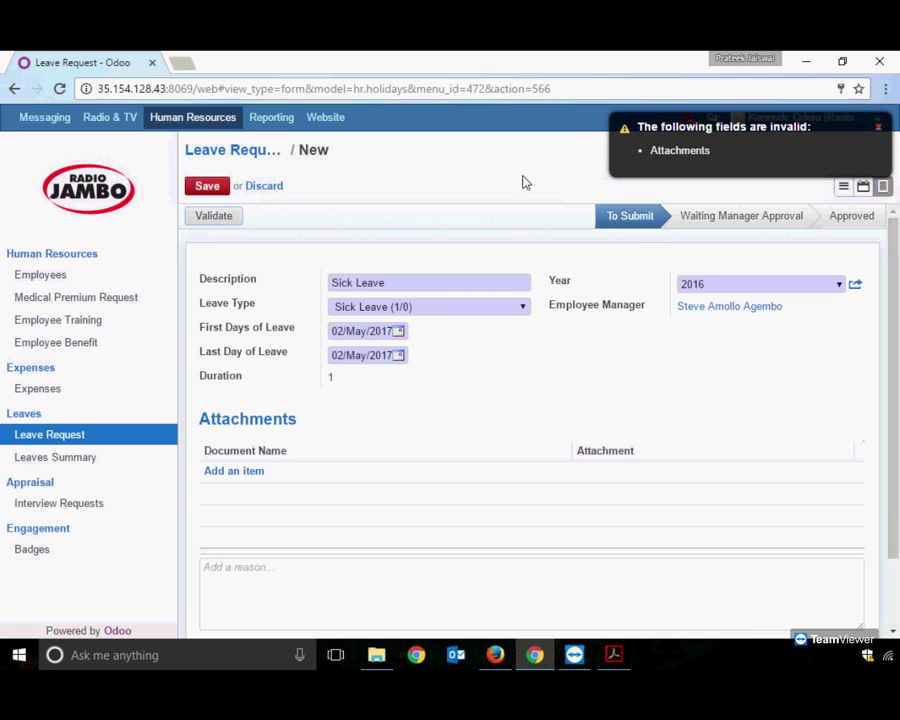
{"action": "left_click", "coordinate": [250, 472]}
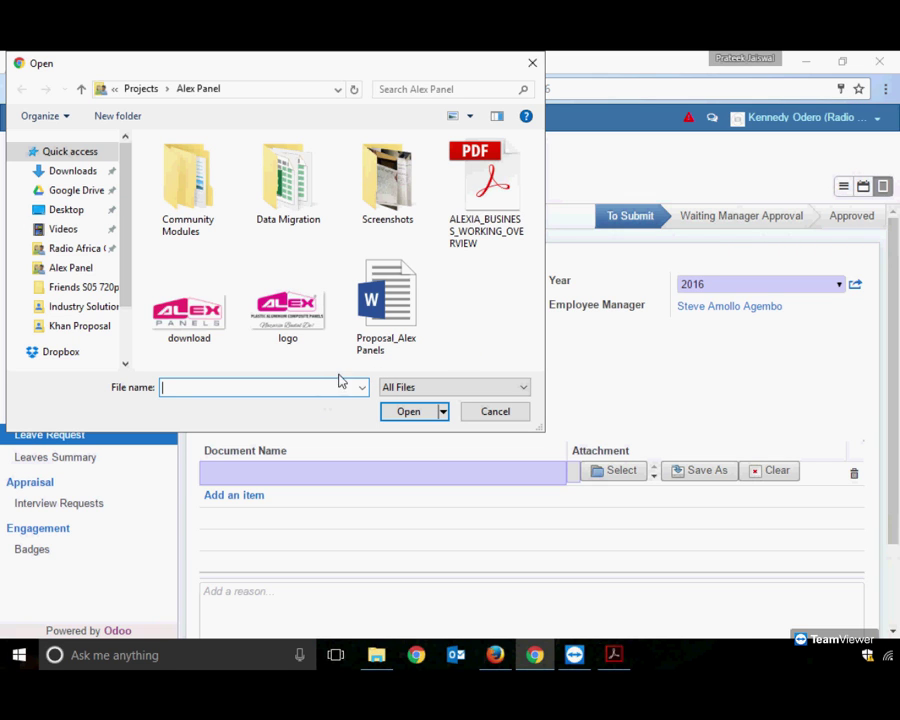
{"action": "double_click", "coordinate": [405, 288]}
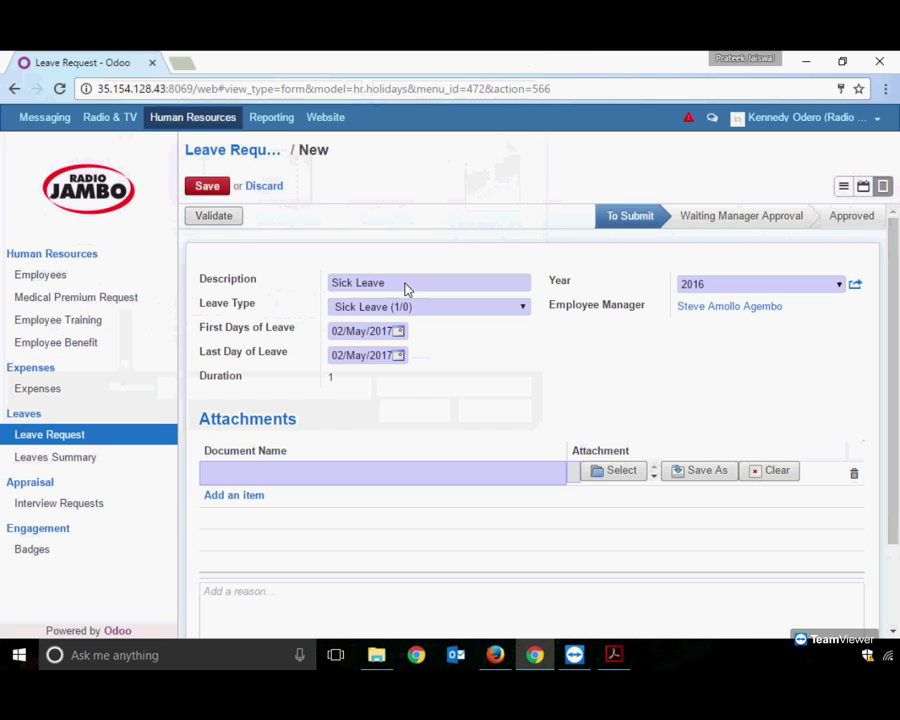
{"action": "left_click", "coordinate": [203, 188]}
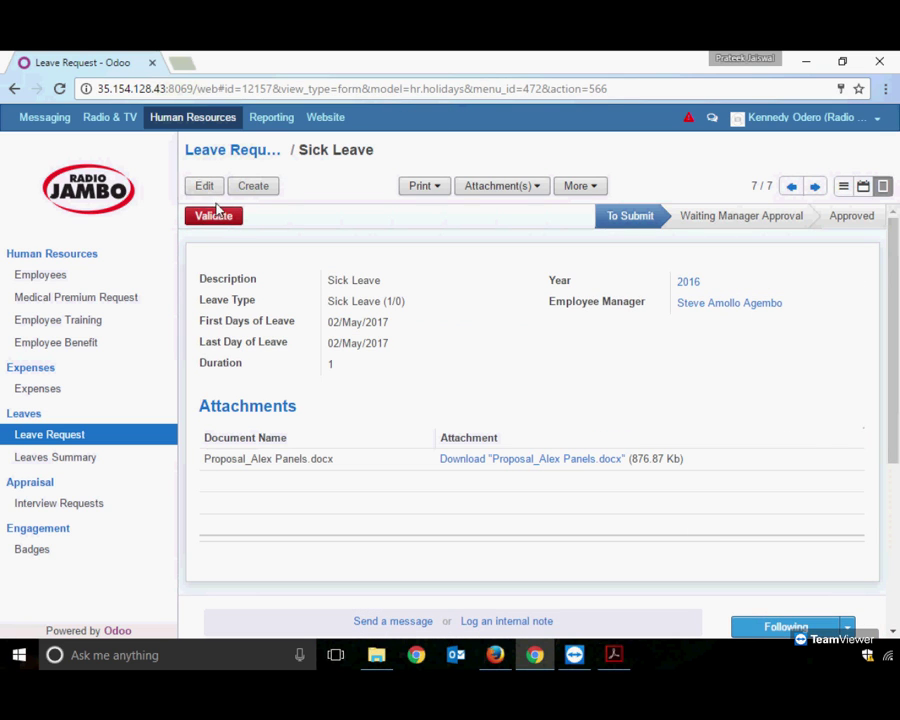
{"action": "left_click", "coordinate": [224, 219]}
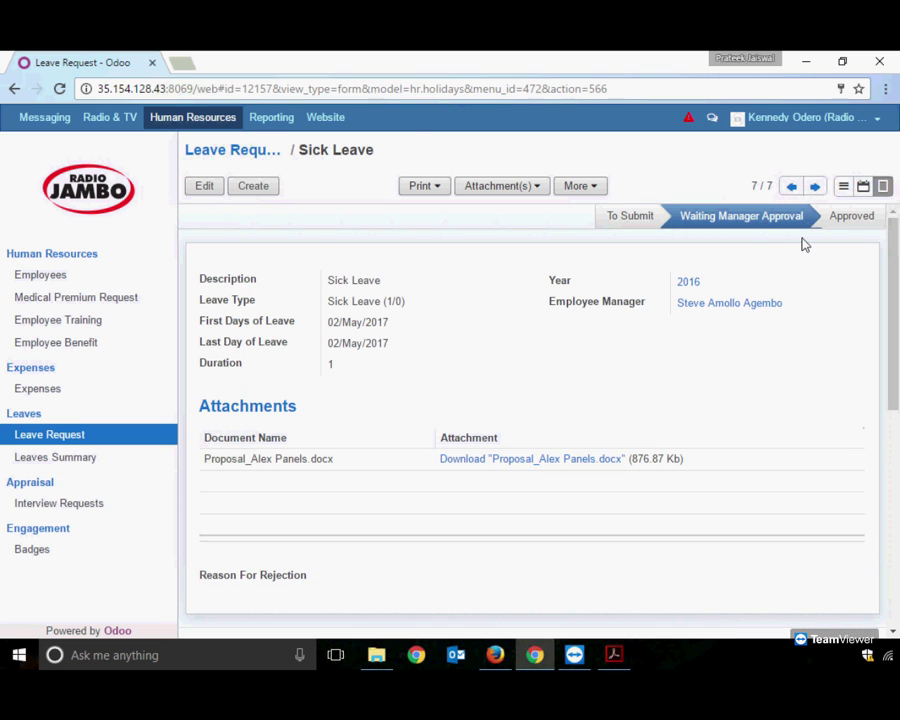
- As the manager, open the pending 02/May/2017 Sick Leave request from Leave Requests to Approve
{"action": "left_click", "coordinate": [497, 656]}
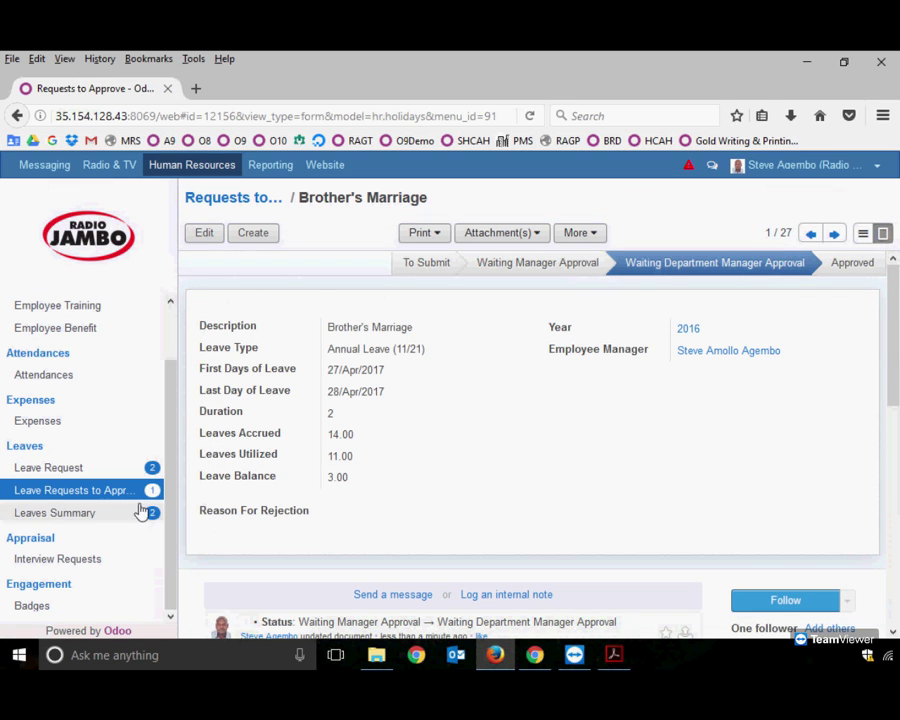
{"action": "left_click", "coordinate": [131, 502]}
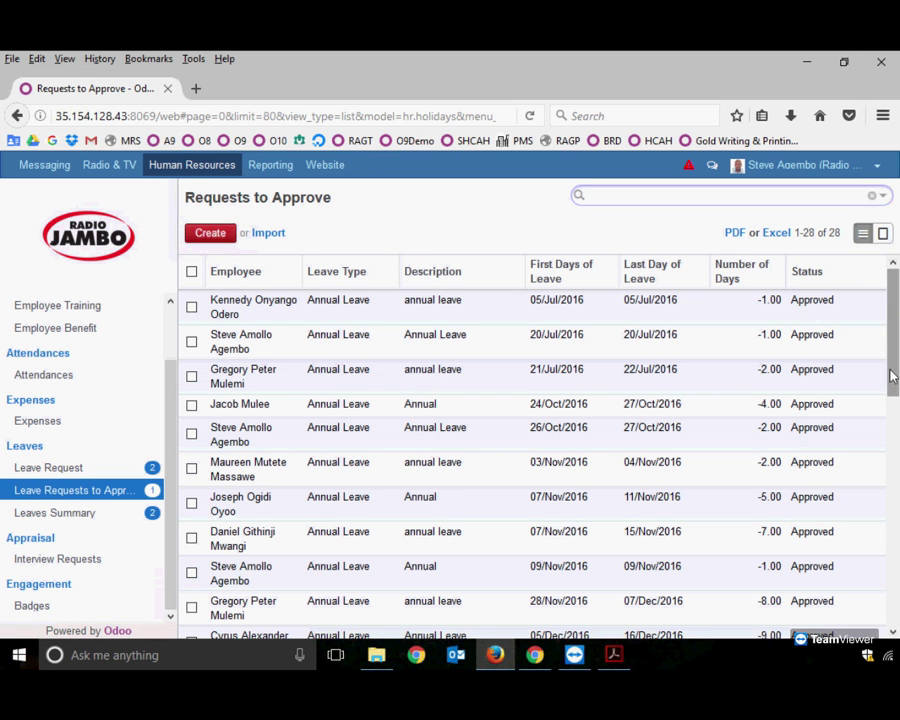
{"action": "scroll", "coordinate": [886, 432], "scroll_direction": "down", "scroll_amount": 10}
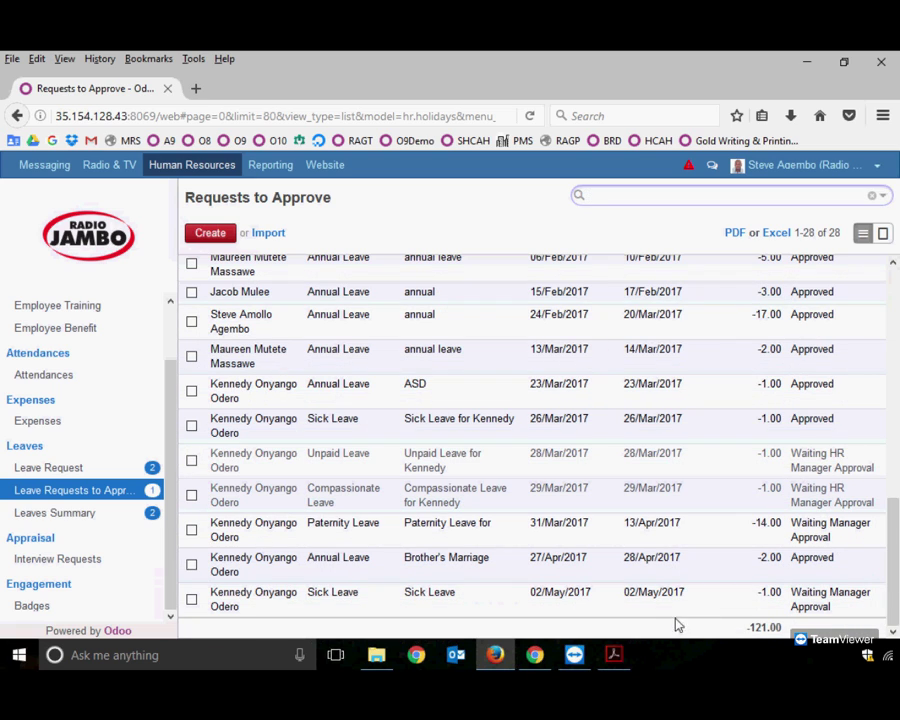
{"action": "left_click", "coordinate": [700, 612]}
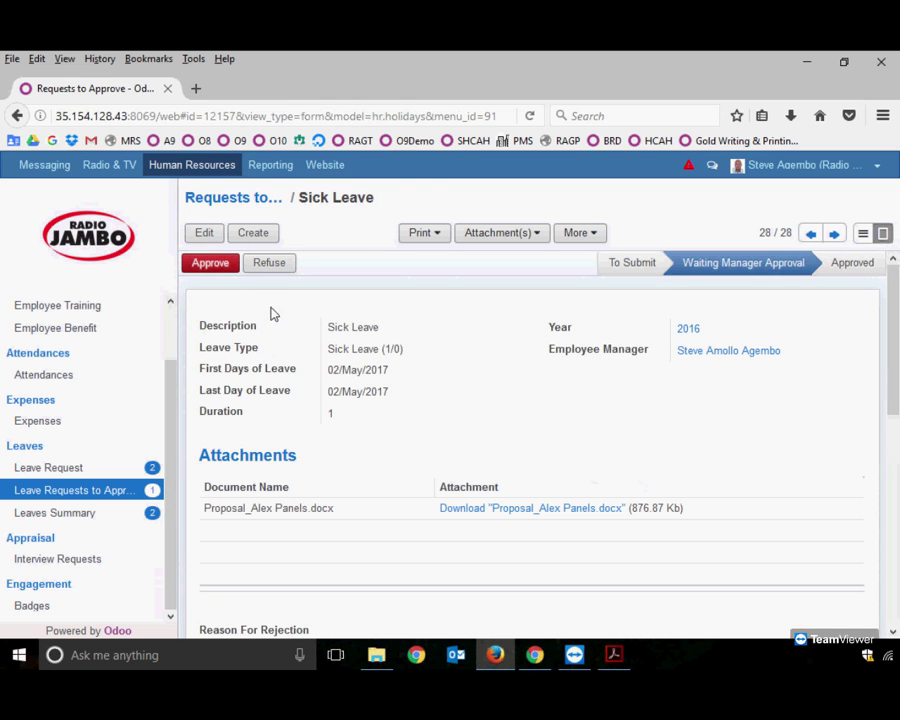
- Attempt to refuse the request, dismiss the missing-reason warning and put it in edit mode
{"action": "left_click", "coordinate": [282, 270]}
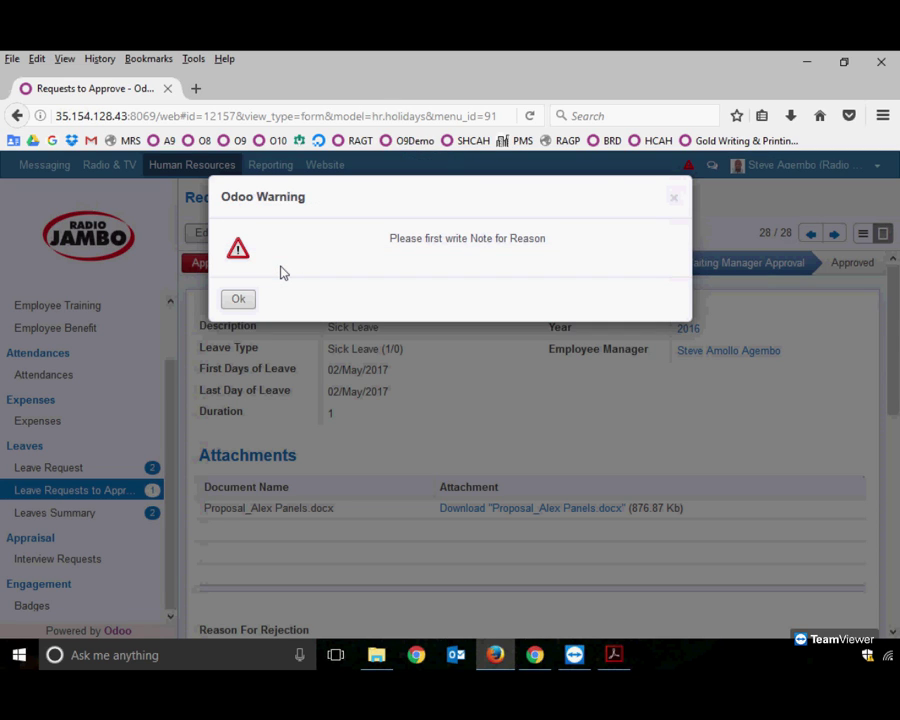
{"action": "left_click", "coordinate": [238, 300]}
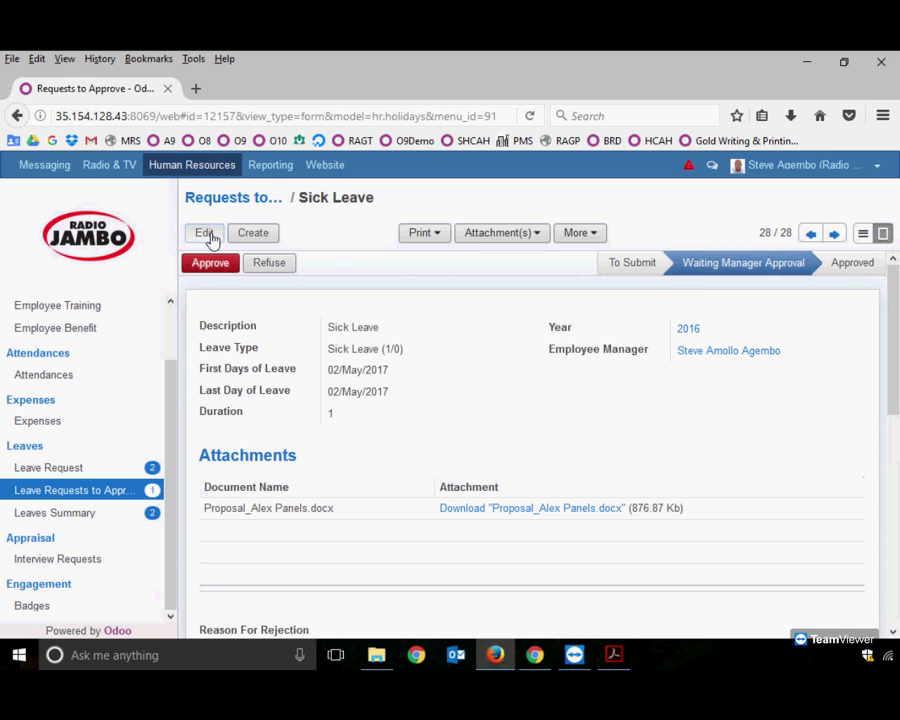
{"action": "left_click", "coordinate": [208, 234]}
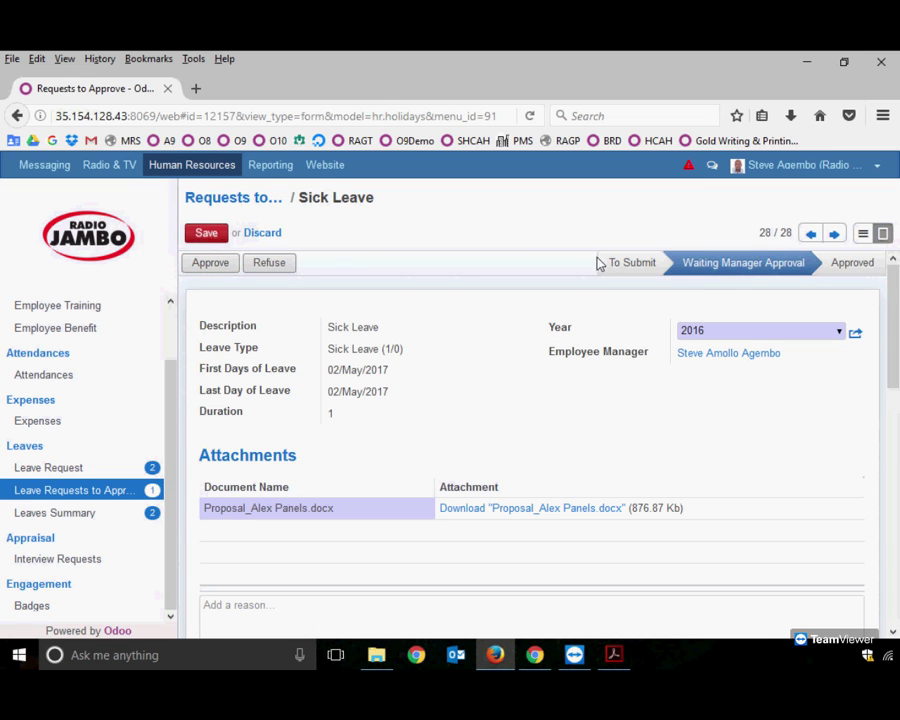
{"action": "left_click_drag", "start_coordinate": [897, 298], "coordinate": [896, 370]}
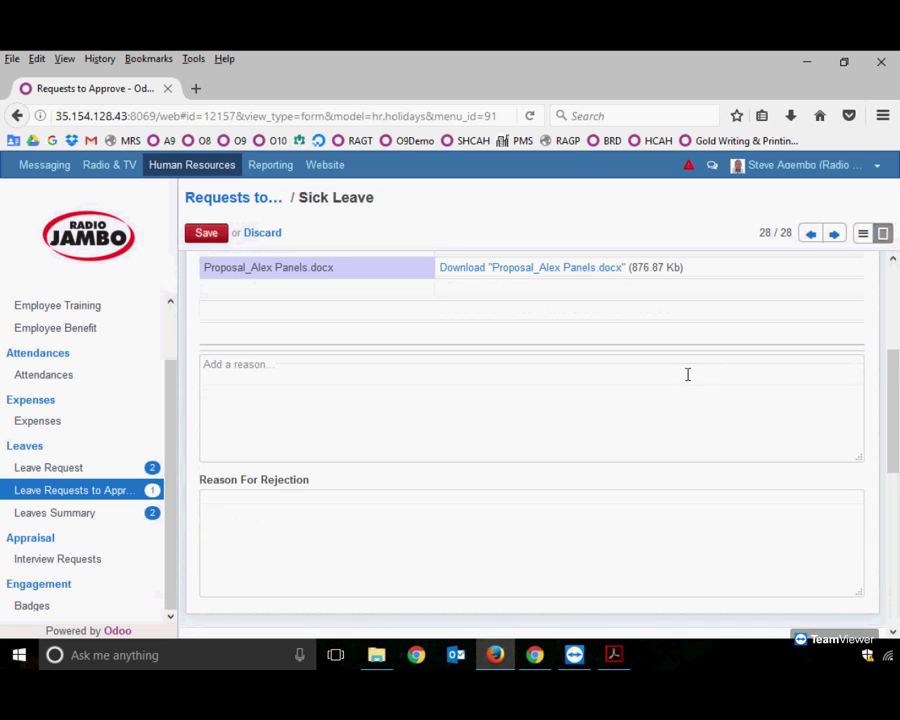
- Enter 'Accident' in the reason box and the Reason For Rejection field
{"action": "left_click", "coordinate": [614, 534]}
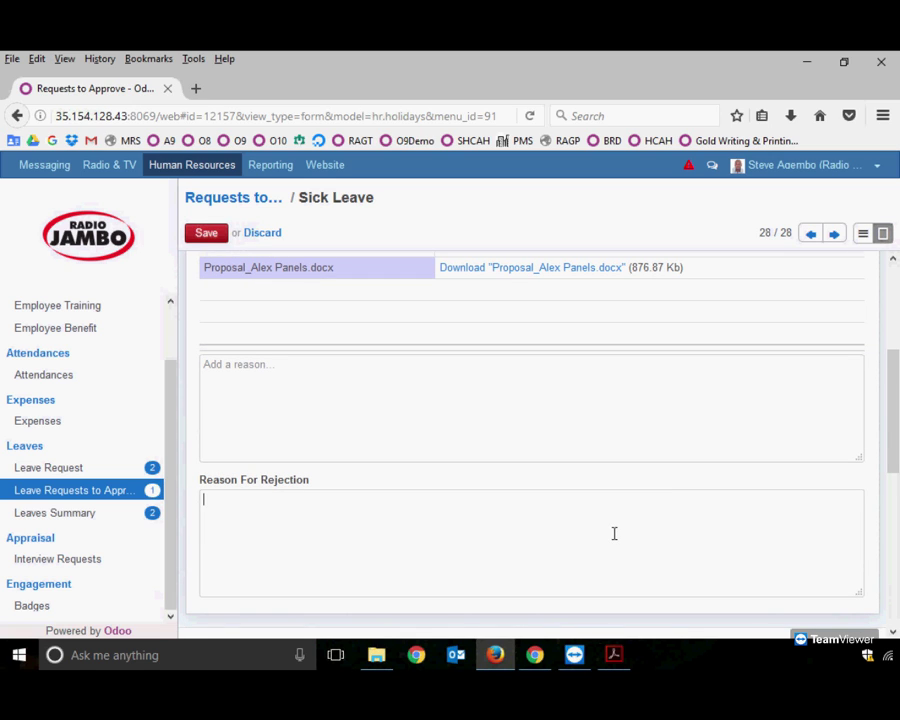
{"action": "left_click", "coordinate": [592, 391]}
{"action": "type", "text": "Accident"}
{"action": "key", "text": "ctrl+a"}
{"action": "key", "text": "ctrl+c"}
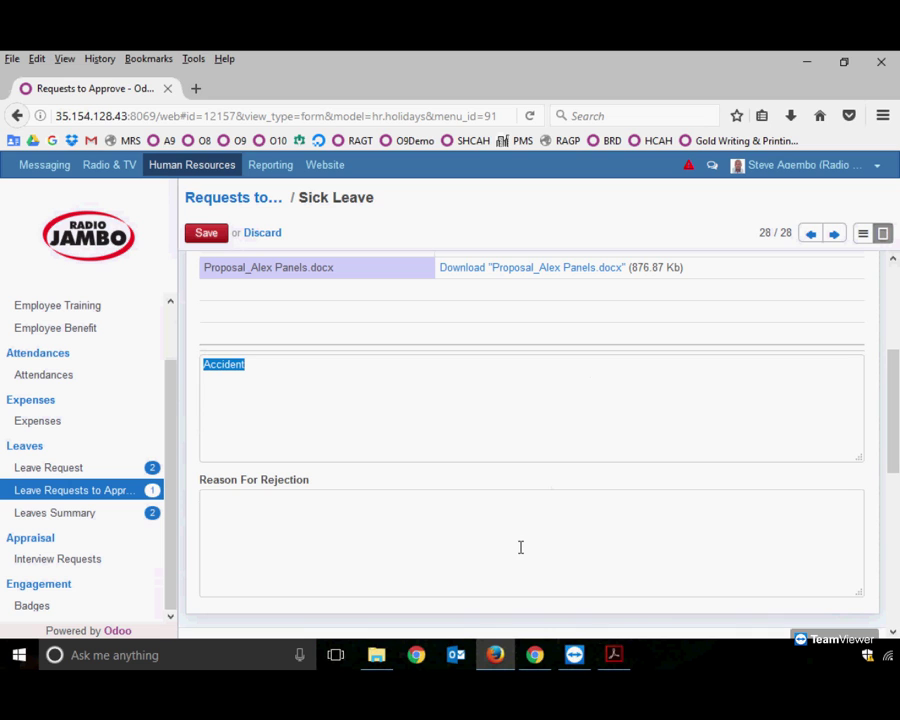
{"action": "left_click", "coordinate": [519, 545]}
{"action": "key", "text": "ctrl+v"}
- Try refusing again, dismiss the cannot-refuse warning and save the request
{"action": "left_click_drag", "start_coordinate": [892, 371], "coordinate": [892, 285]}
{"action": "left_click", "coordinate": [268, 265]}
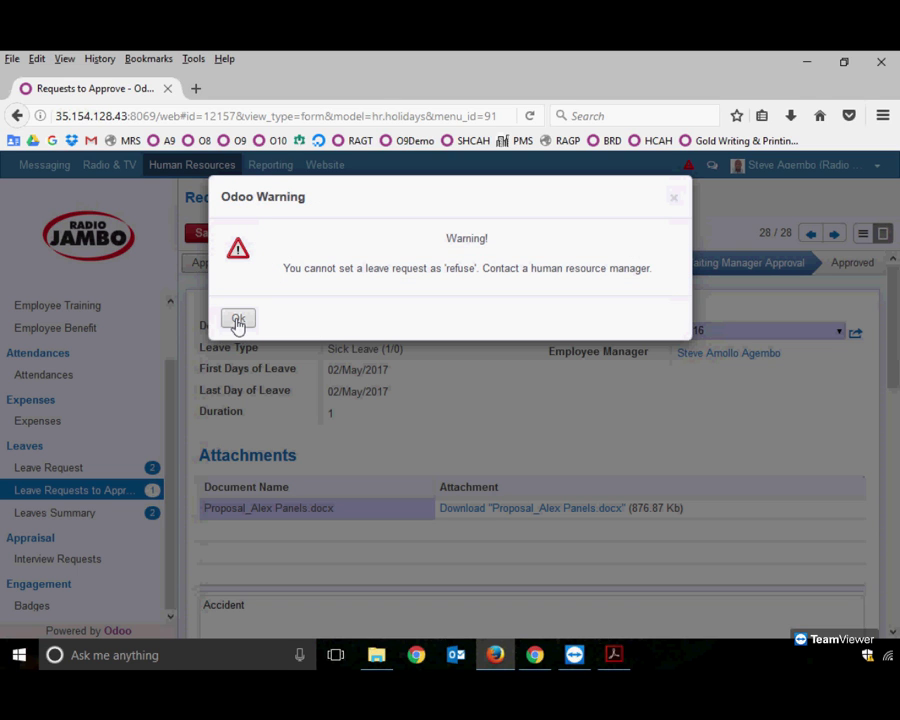
{"action": "left_click", "coordinate": [238, 321]}
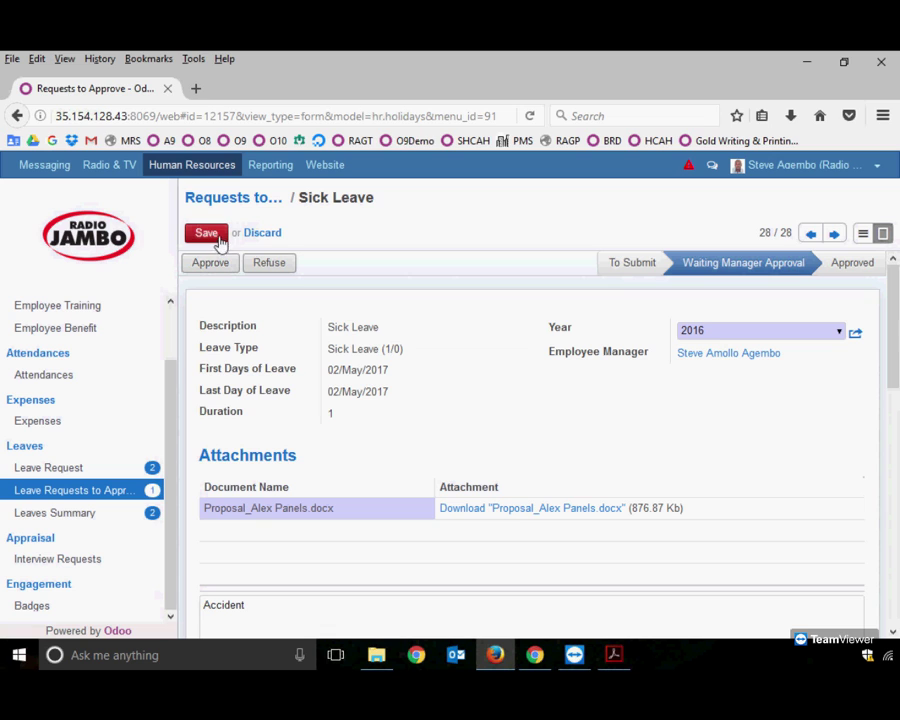
{"action": "left_click", "coordinate": [207, 234]}
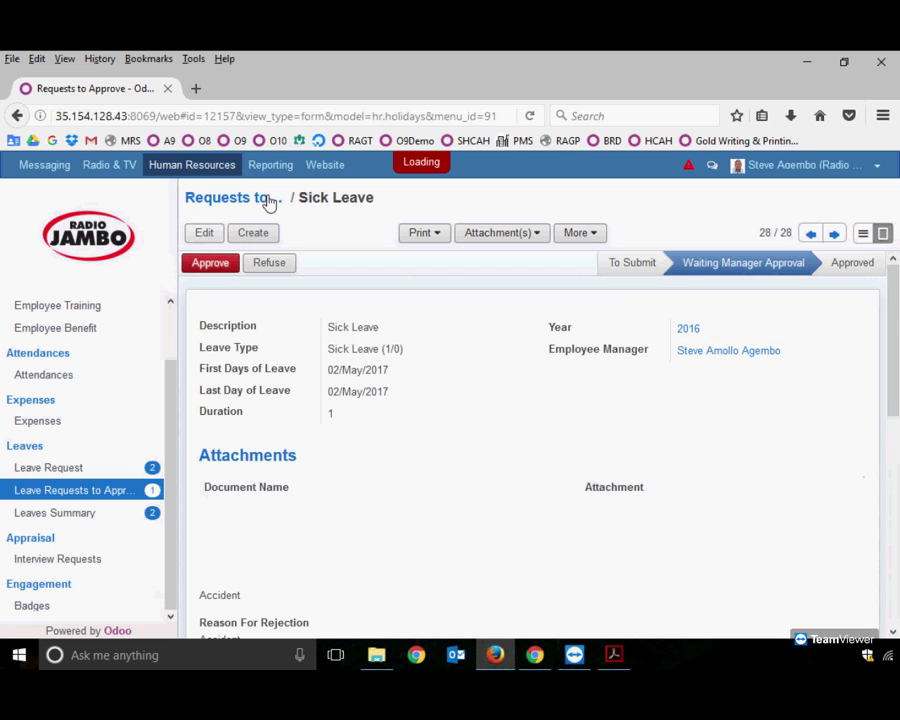
- In the employee's session, start a new leave request with type Compassionate Leave
{"action": "left_click", "coordinate": [537, 660]}
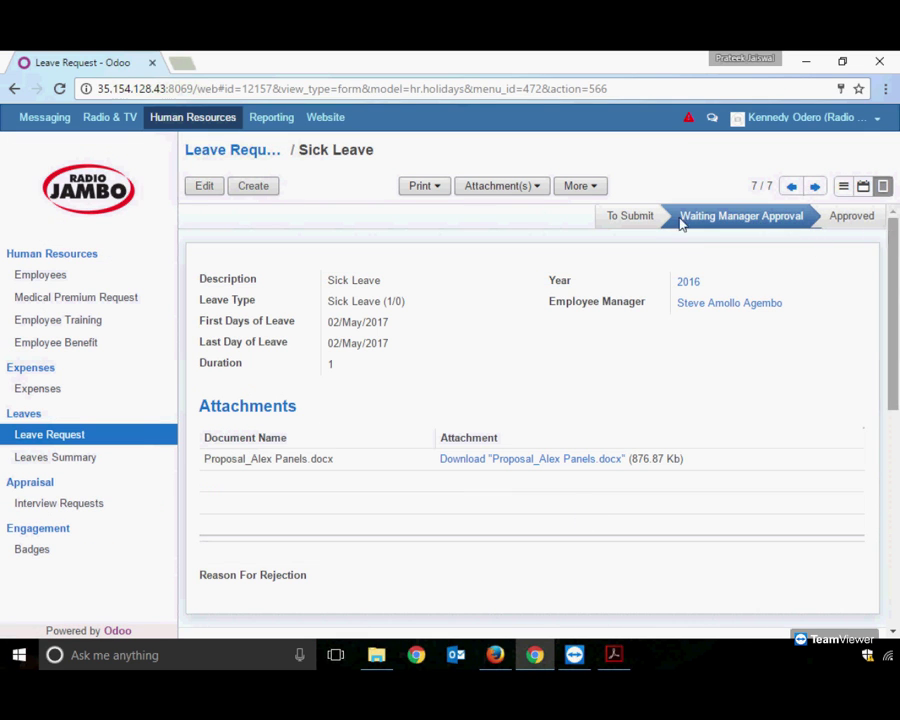
{"action": "left_click", "coordinate": [254, 187]}
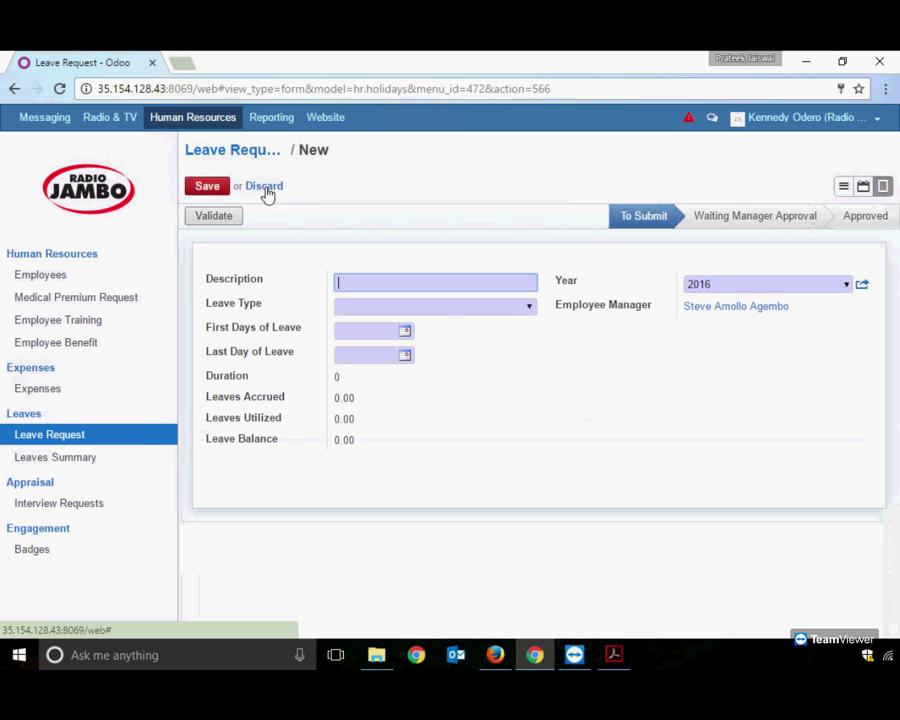
{"action": "left_click", "coordinate": [529, 310]}
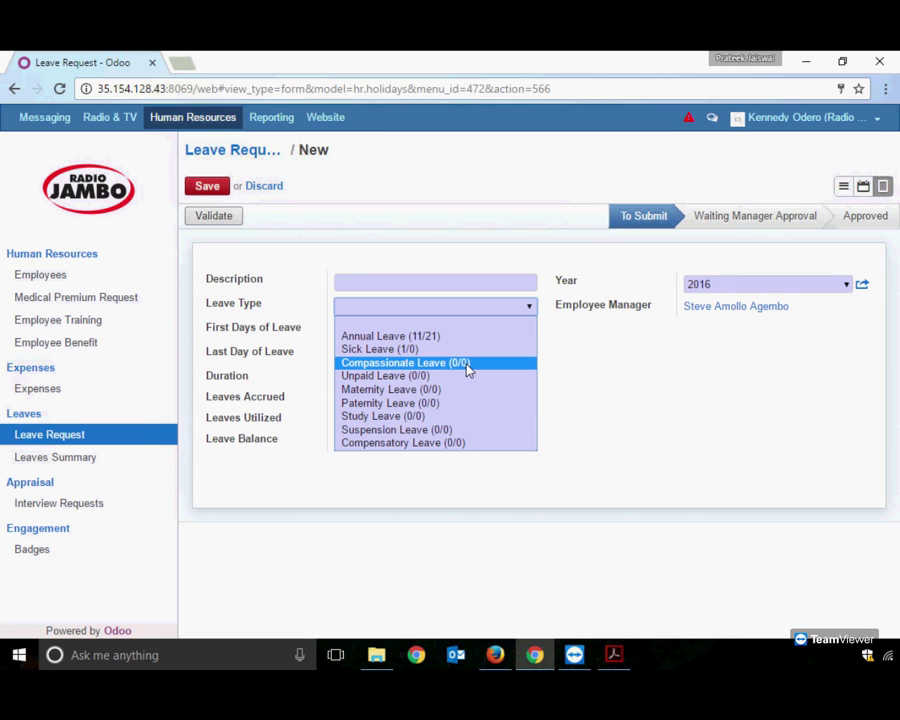
{"action": "left_click", "coordinate": [466, 364]}
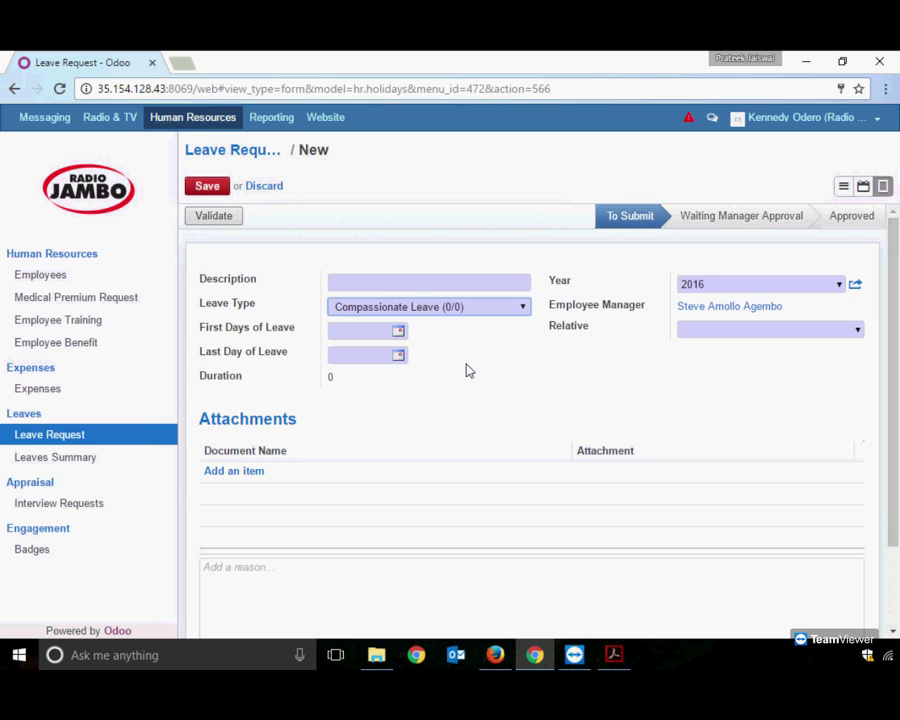
- Pick the first listed relative, then change the leave type to Unpaid Leave
{"action": "left_click", "coordinate": [860, 333]}
{"action": "left_click", "coordinate": [858, 331]}
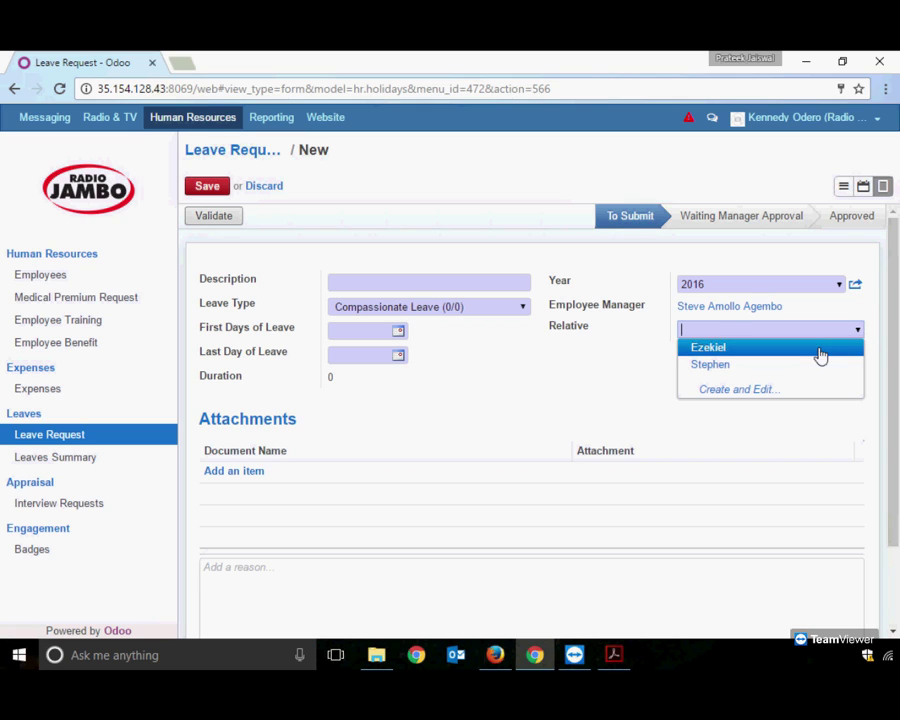
{"action": "left_click", "coordinate": [821, 350]}
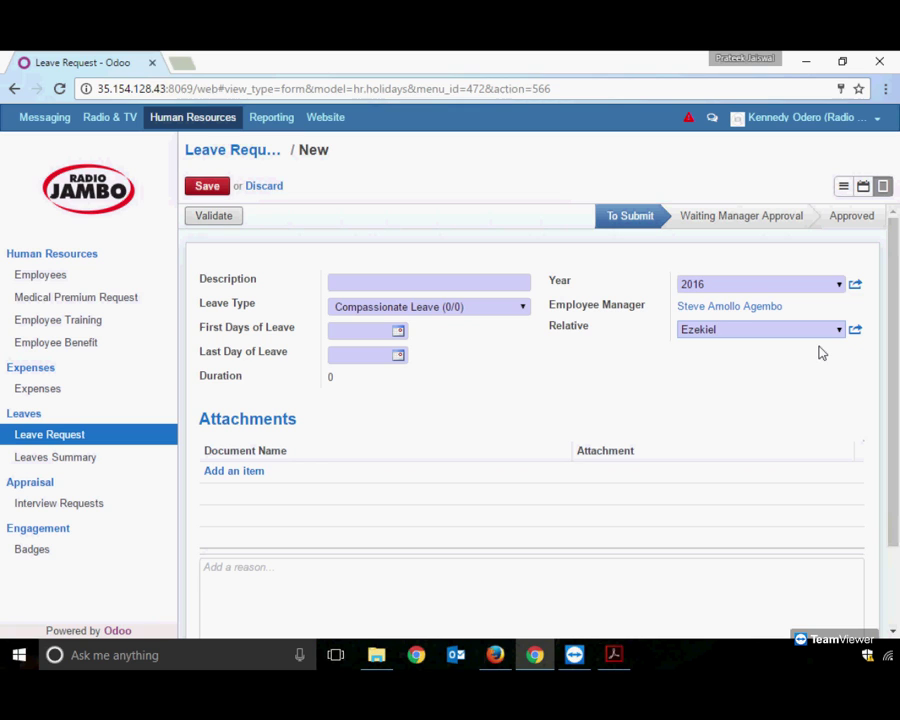
{"action": "left_click", "coordinate": [523, 310]}
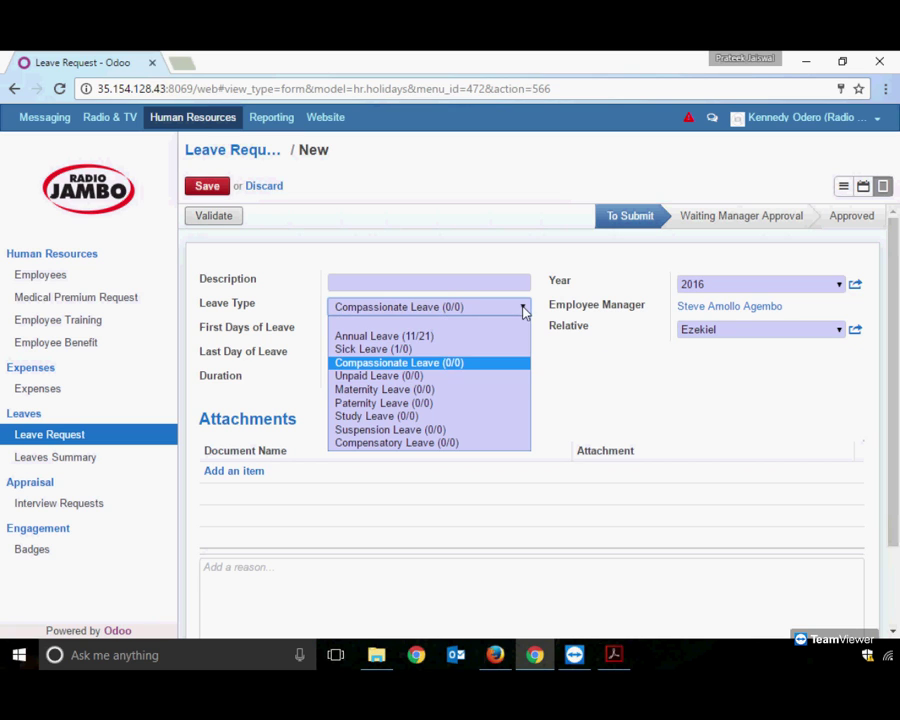
{"action": "left_click", "coordinate": [478, 377]}
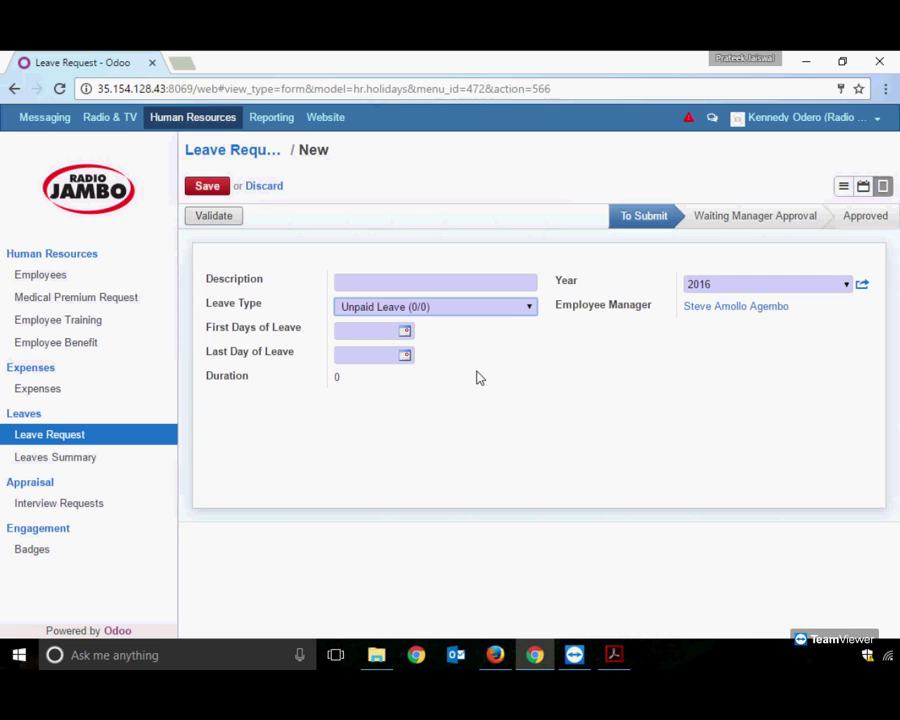
- Try Maternity Leave as the type and dismiss the females-only warning
{"action": "left_click", "coordinate": [528, 312]}
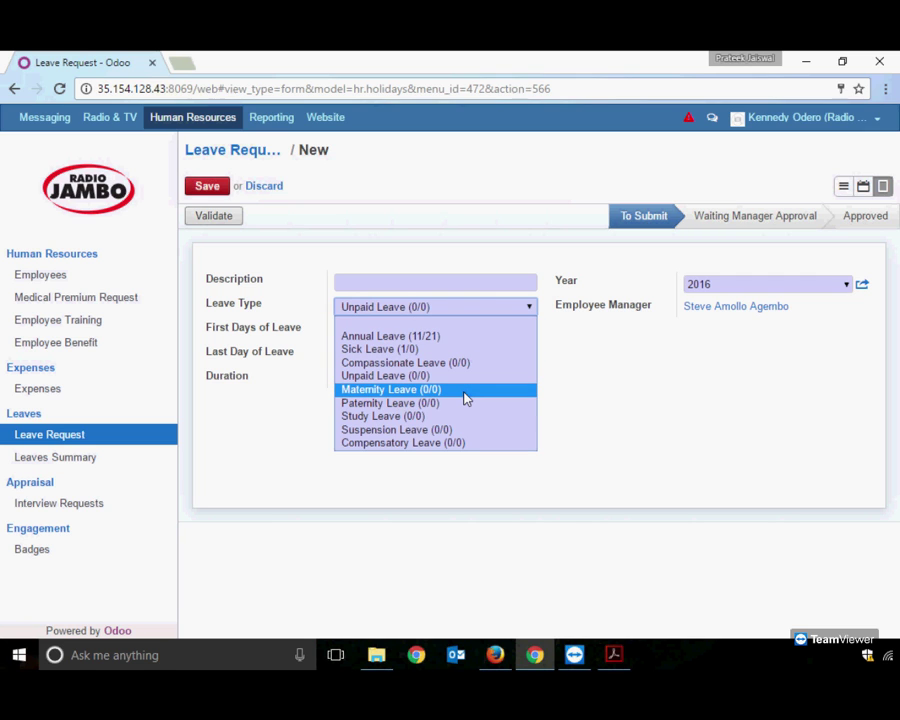
{"action": "left_click", "coordinate": [465, 390]}
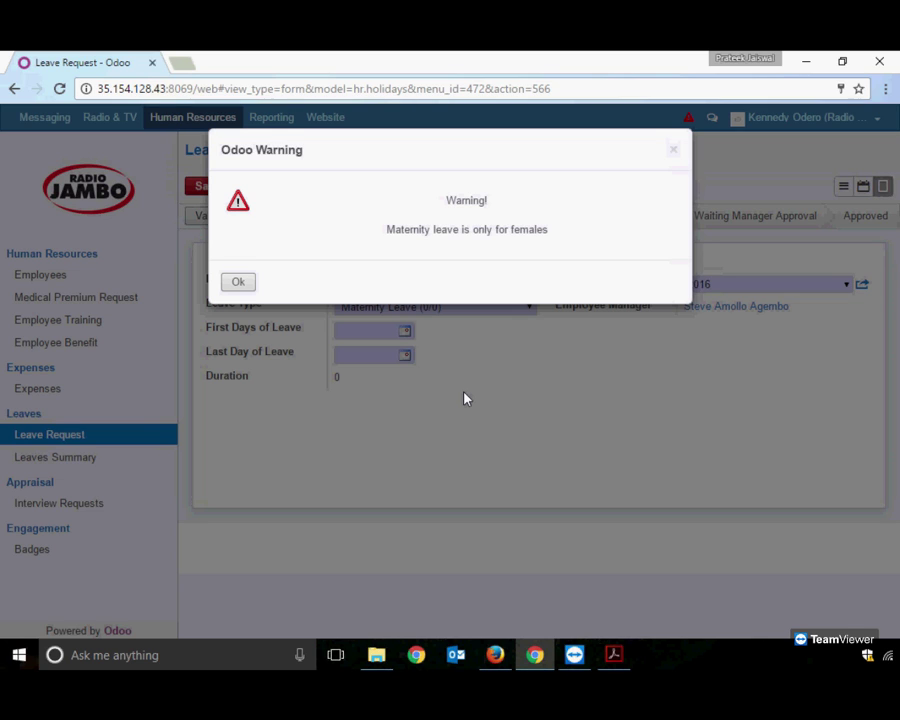
{"action": "left_click", "coordinate": [246, 284]}
- Switch the leave type through Paternity and Study Leave to Compensatory Leave
{"action": "left_click", "coordinate": [516, 314]}
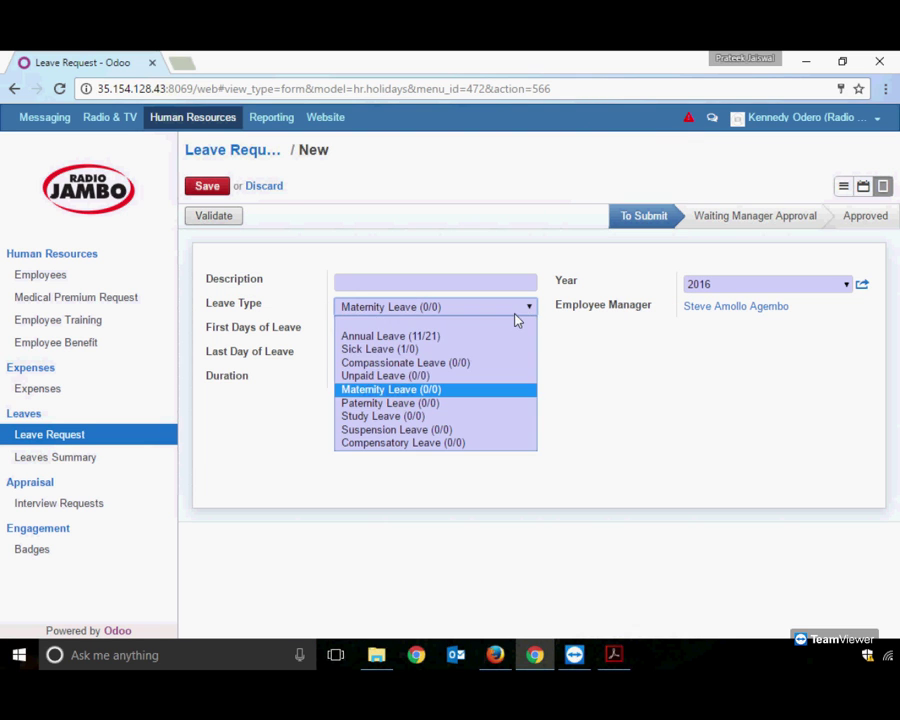
{"action": "left_click", "coordinate": [457, 403]}
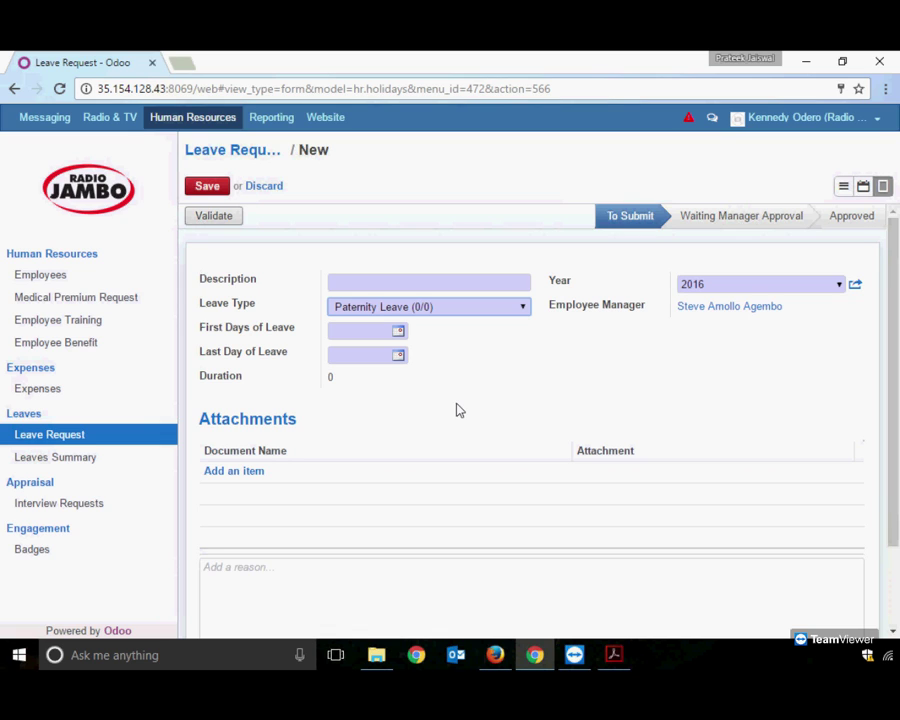
{"action": "left_click", "coordinate": [508, 306]}
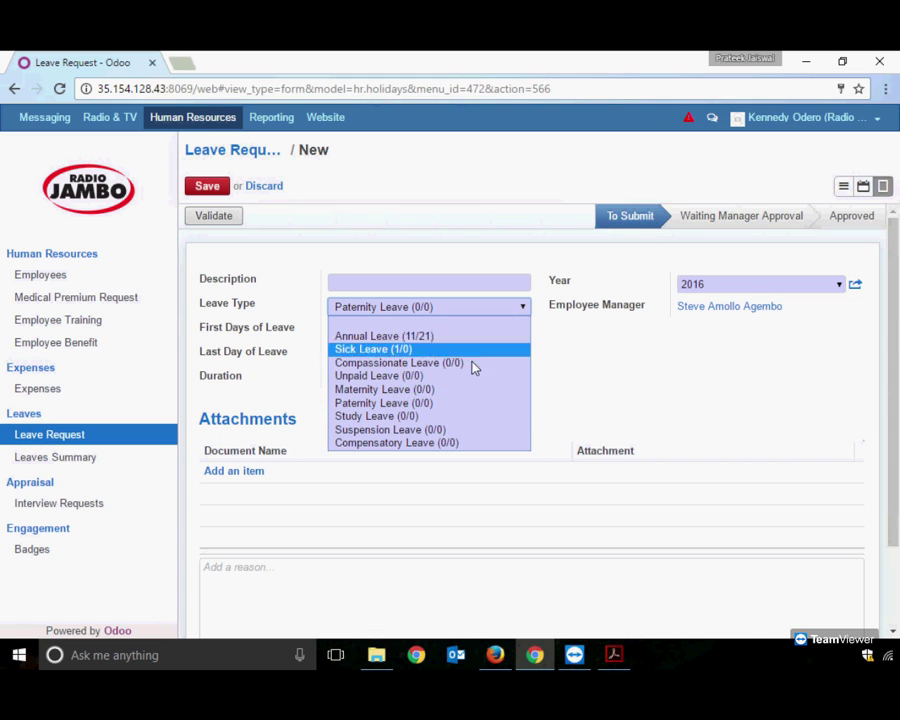
{"action": "left_click", "coordinate": [442, 416]}
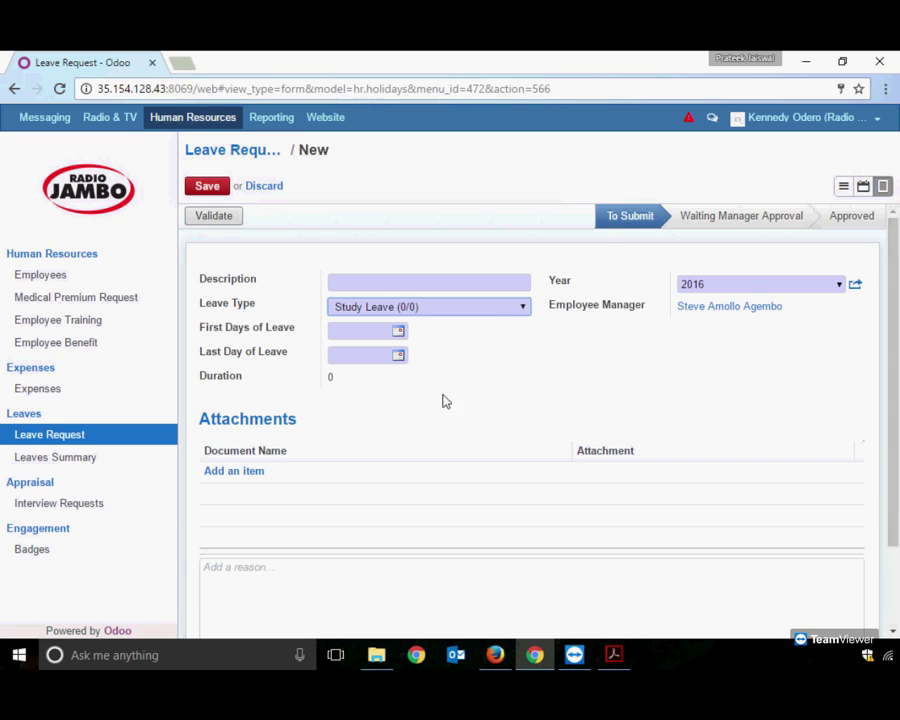
{"action": "left_click", "coordinate": [487, 312]}
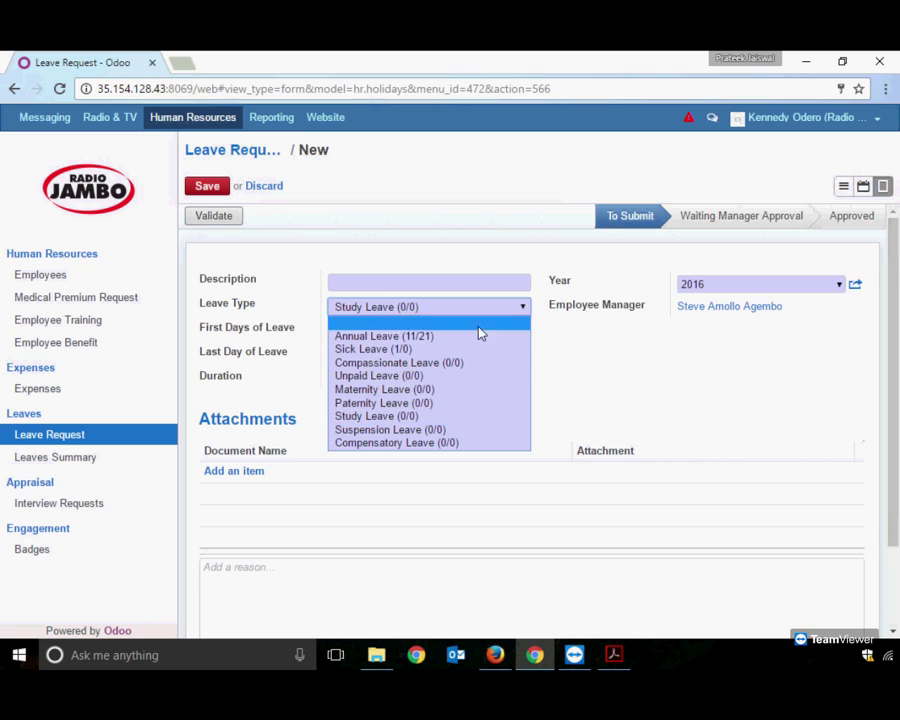
{"action": "left_click", "coordinate": [454, 443]}
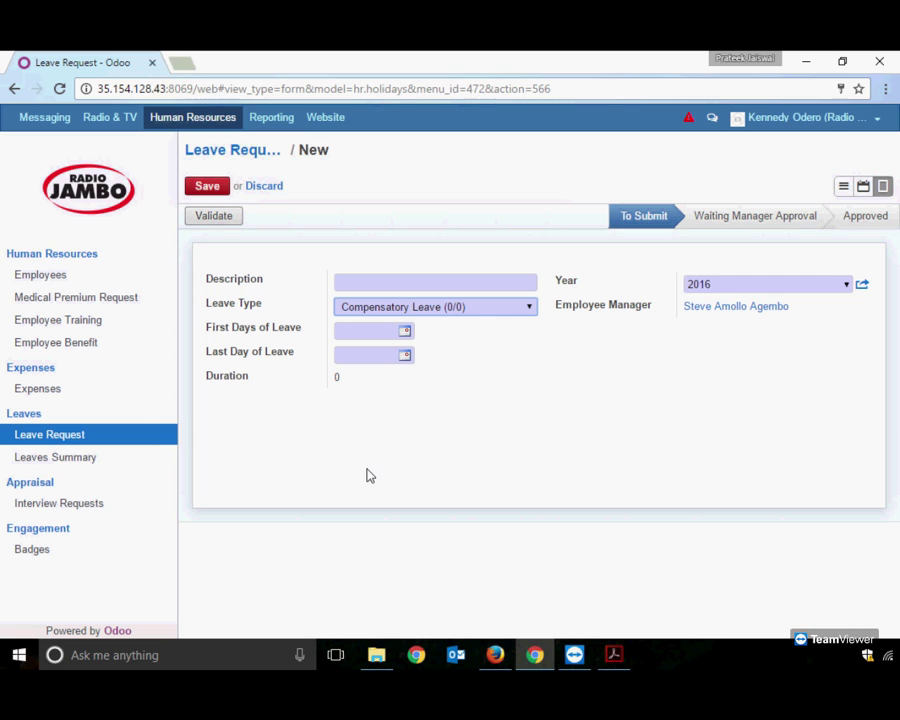
- Discard the unsaved request, view leave requests in Calendar view, then open Leaves Summary
{"action": "left_click", "coordinate": [105, 435]}
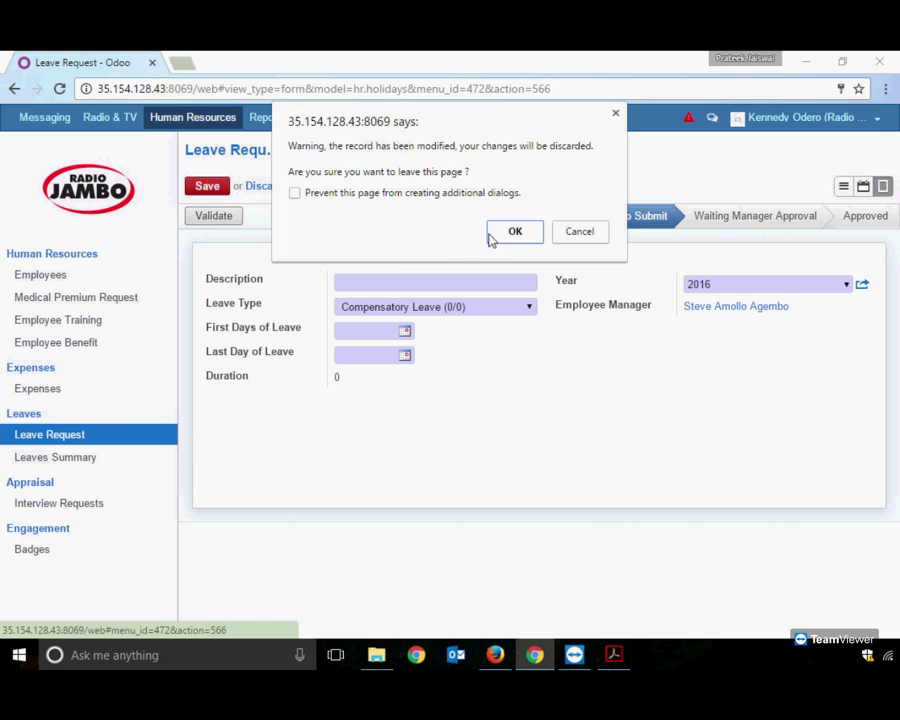
{"action": "left_click", "coordinate": [500, 238]}
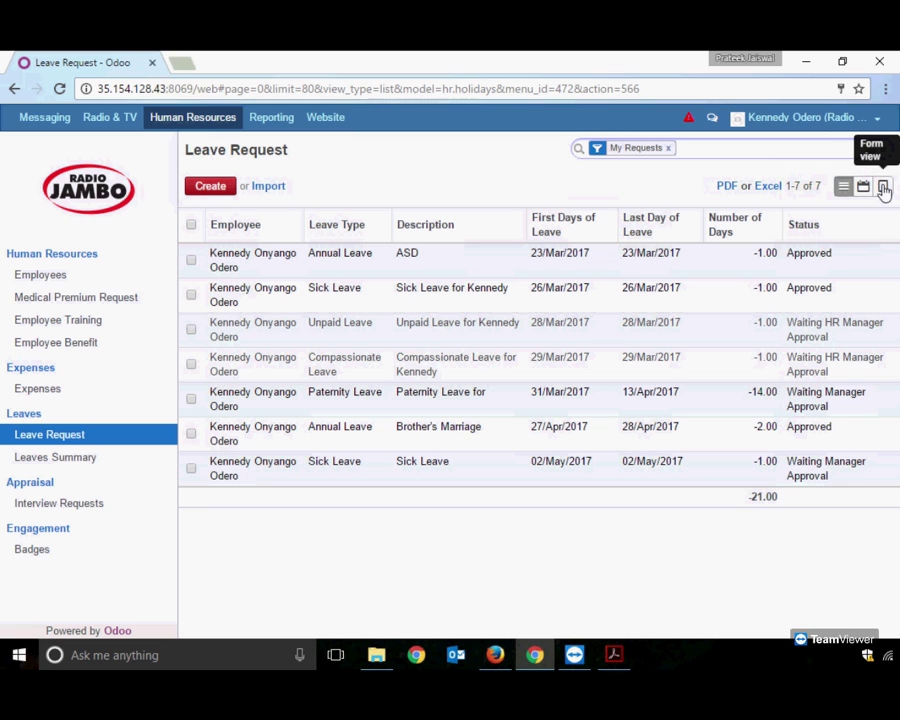
{"action": "left_click", "coordinate": [867, 196]}
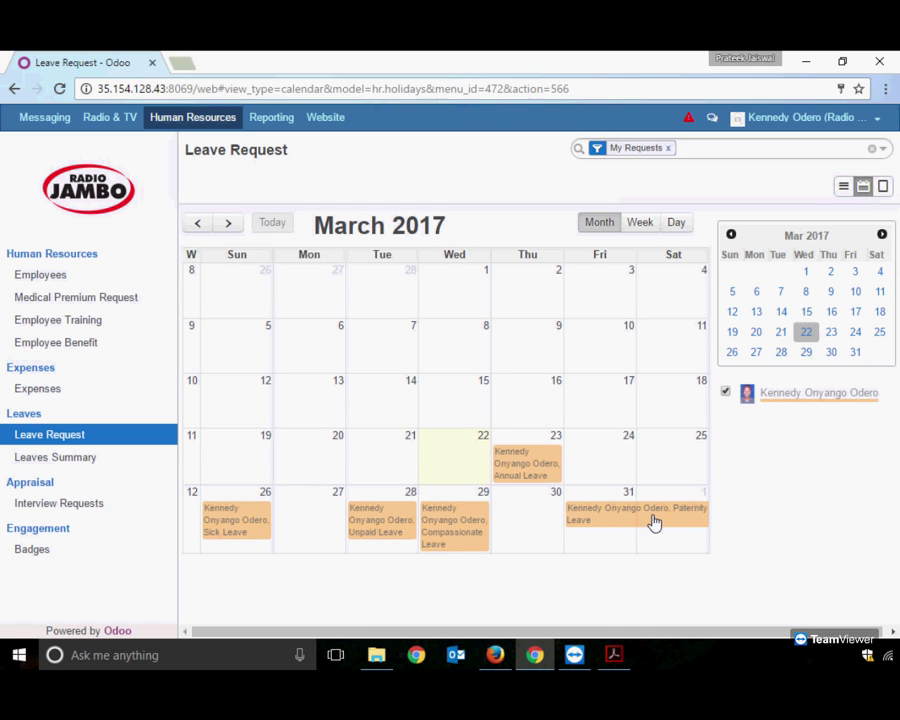
{"action": "left_click", "coordinate": [133, 460]}
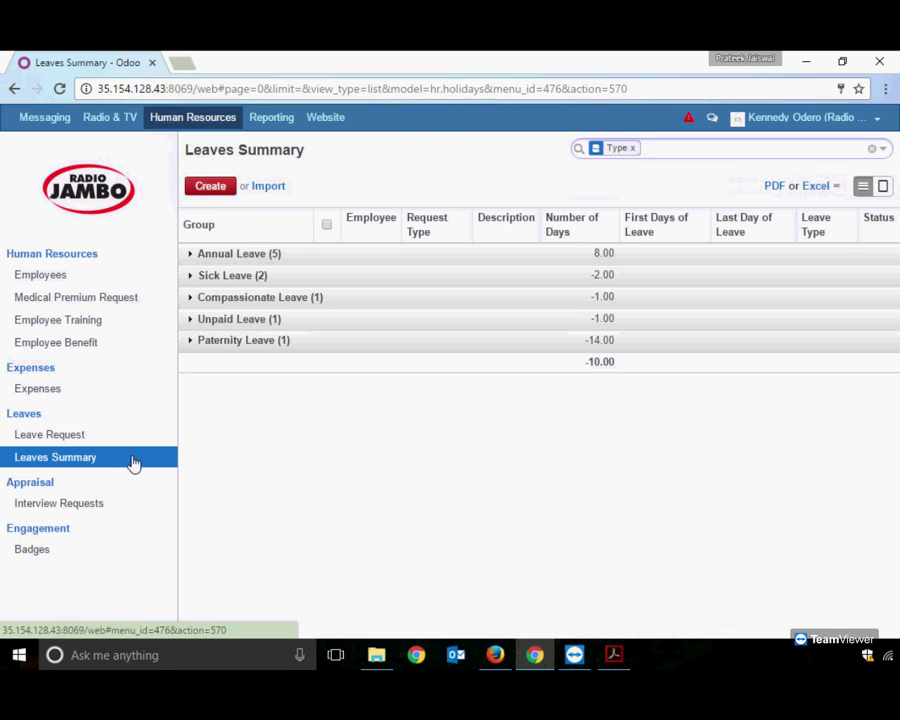
- Remove the Type grouping so the Leaves Summary lists all 10 records with their status
{"action": "left_click", "coordinate": [633, 149]}
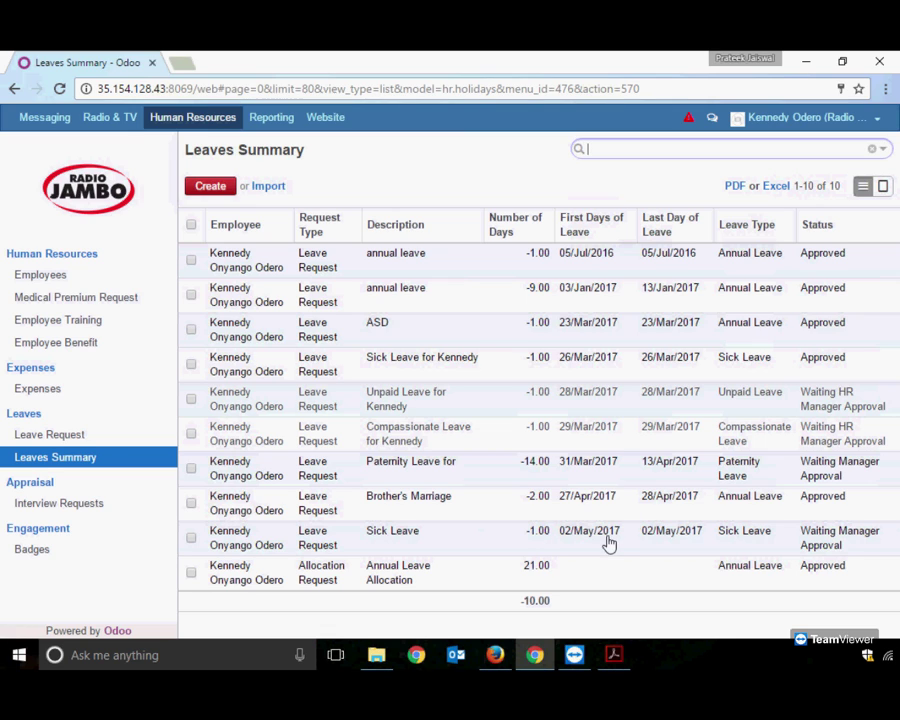
{"action": "mouse_move", "coordinate": [836, 578]}
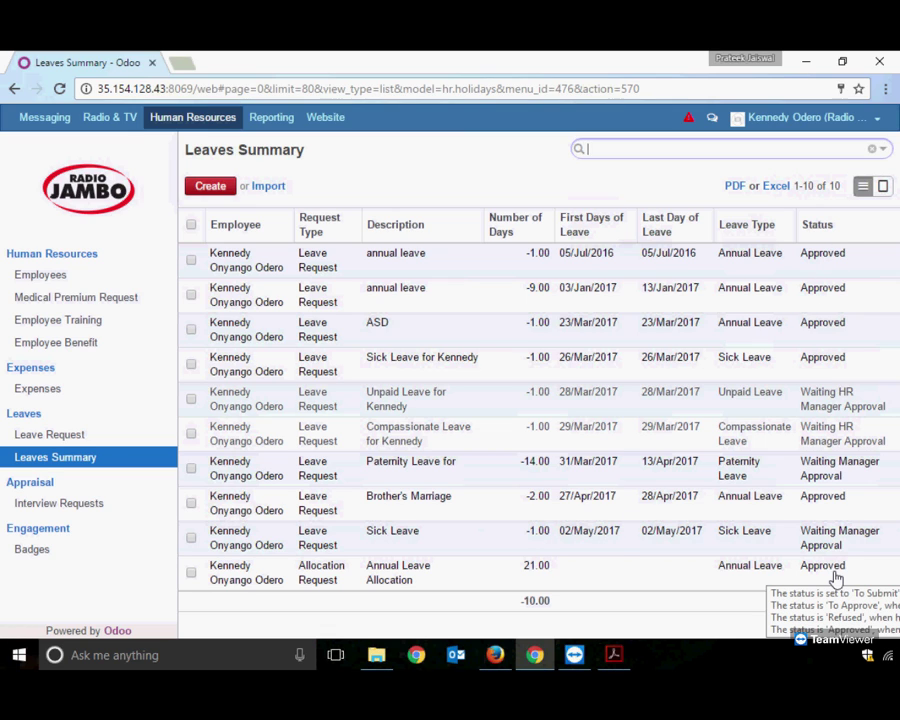